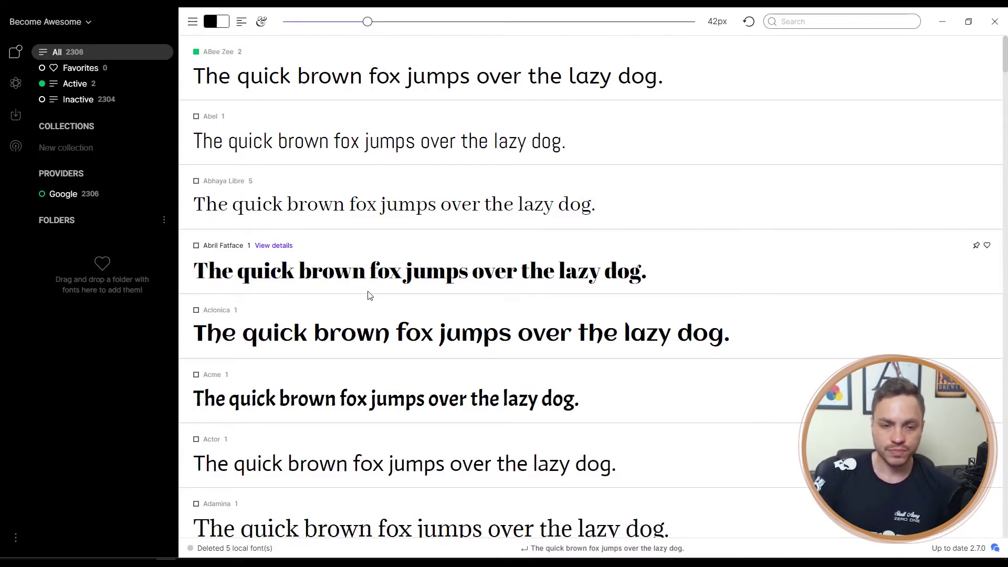
# Go back to the FontBase Providers folder in File Explorer and minimise that window
pyautogui.click(288, 108)
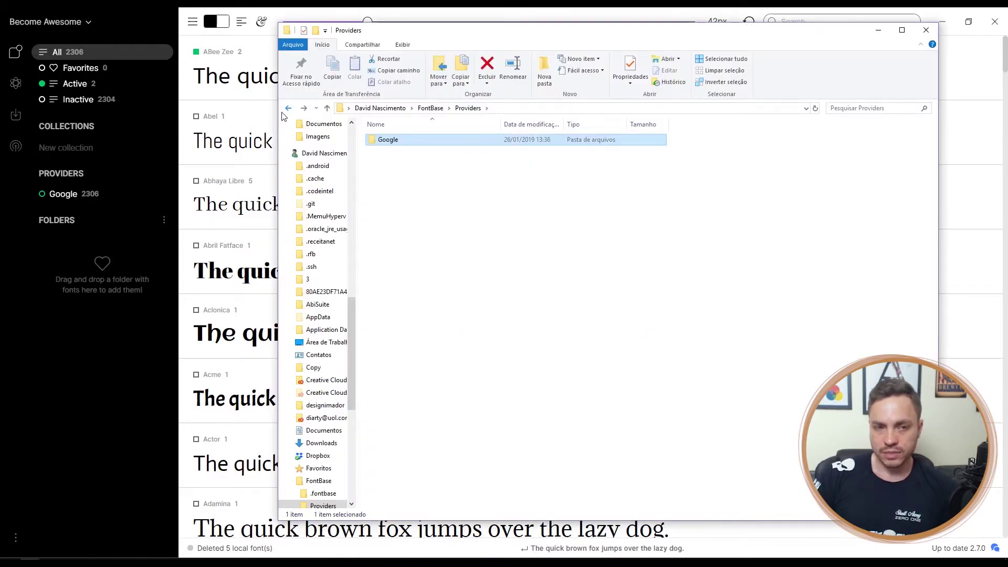
pyautogui.click(878, 29)
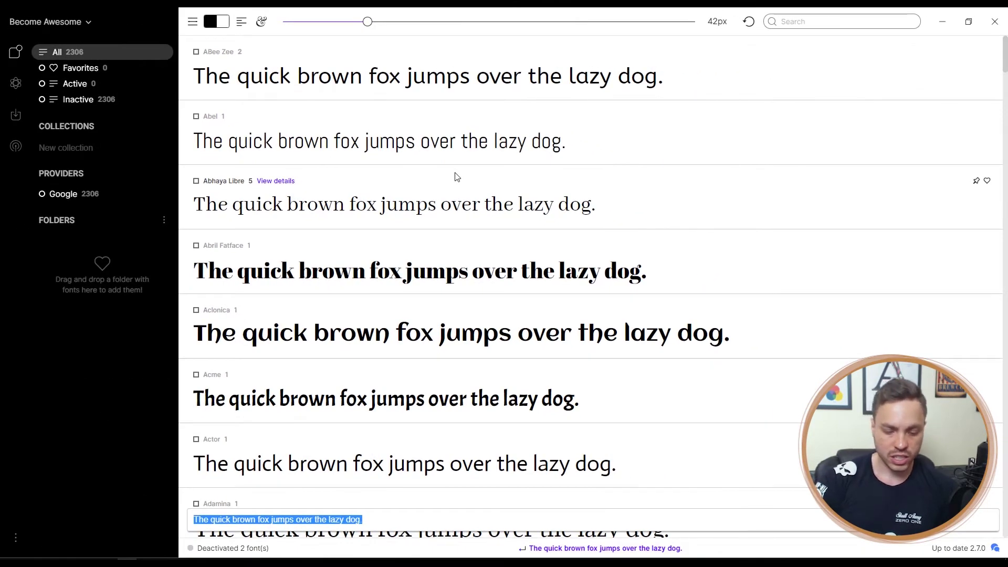
# Replace the sample sentence used for the font previews with "Chief of Design"
pyautogui.press('BackSpace')
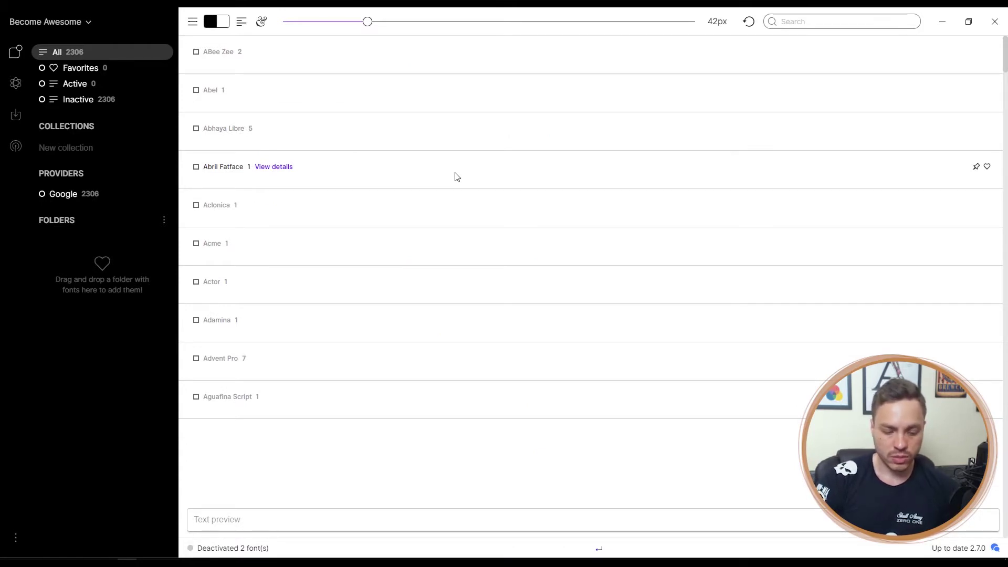
pyautogui.write('C')
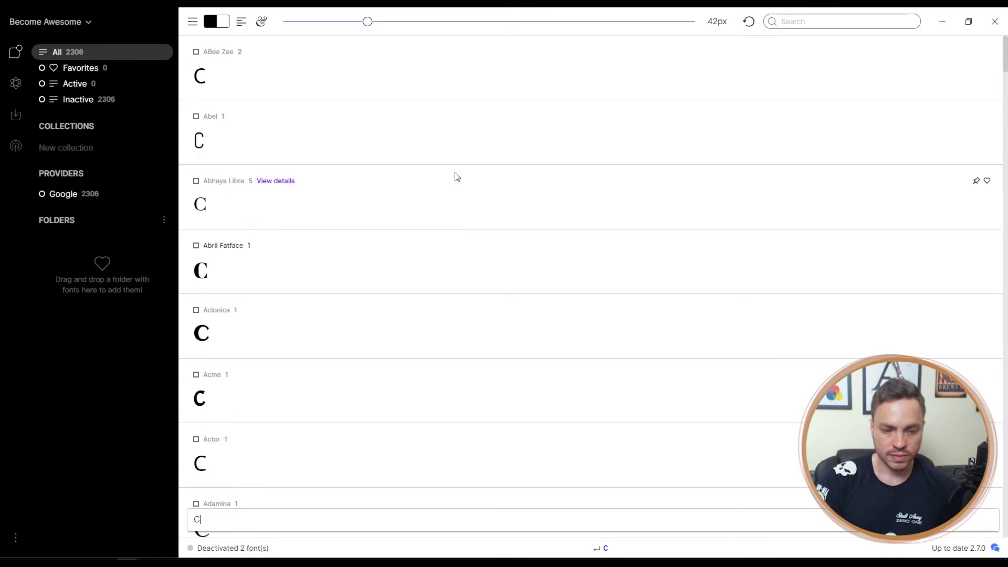
pyautogui.write('hief of Design')
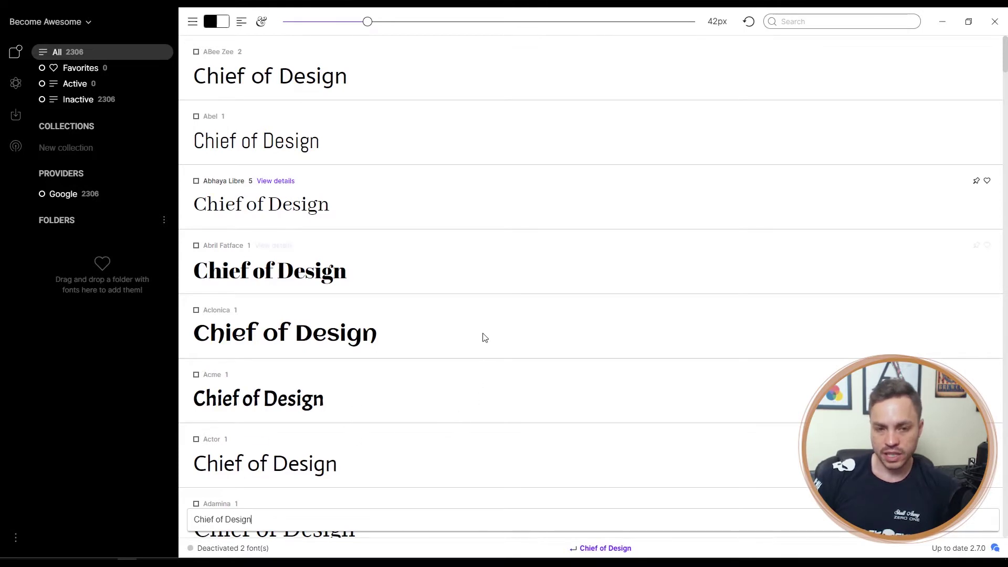
# Examine how the custom preview text renders across the font families in the list, leaving no family selected
pyautogui.scroll(-2, 502, 212)
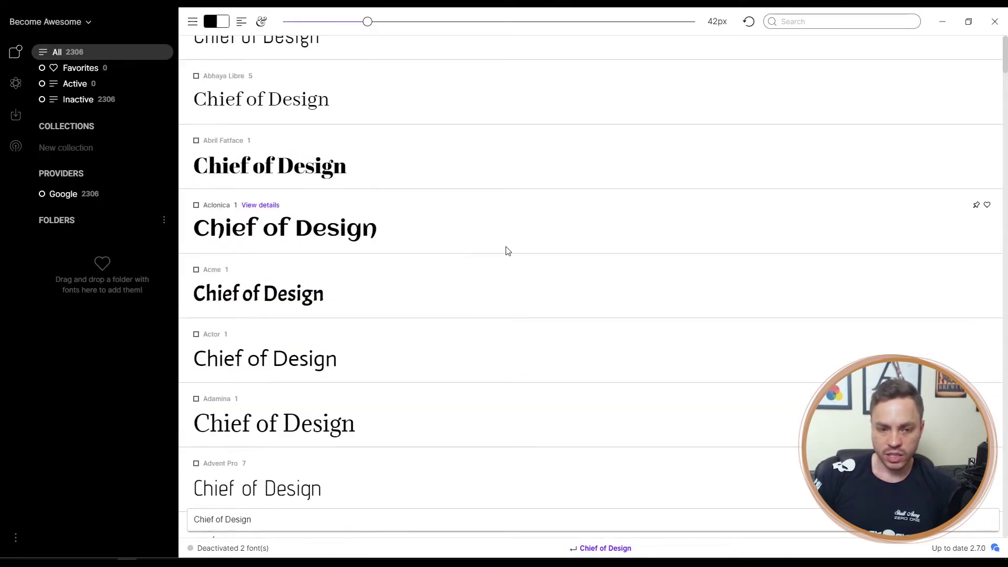
pyautogui.scroll(-6, 508, 251)
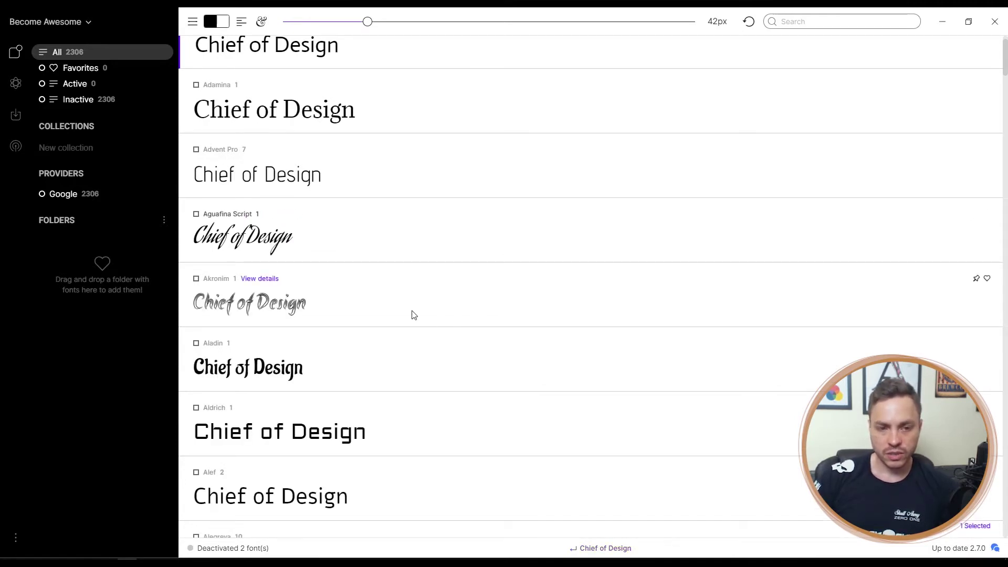
pyautogui.scroll(-3, 415, 315)
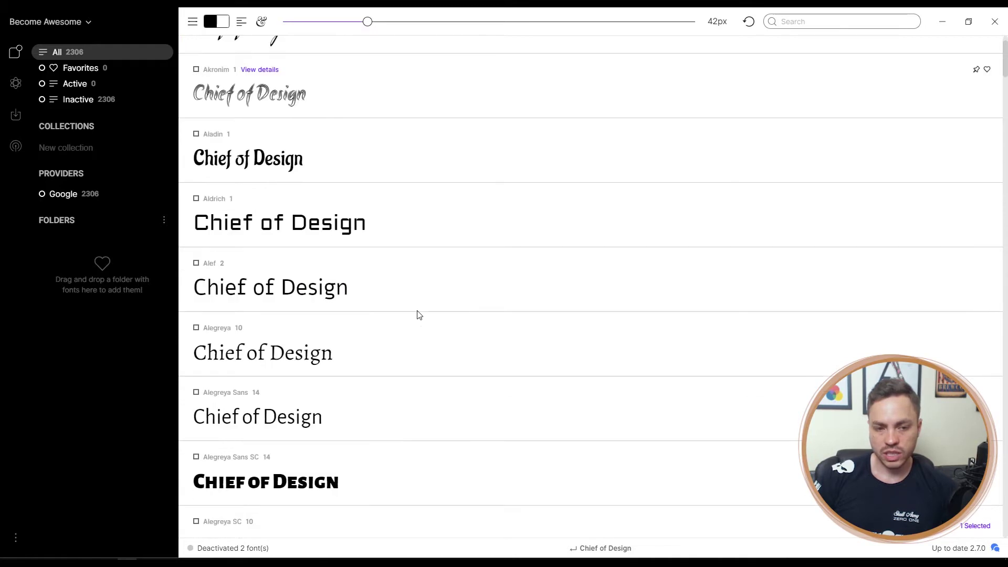
pyautogui.scroll(-2, 419, 314)
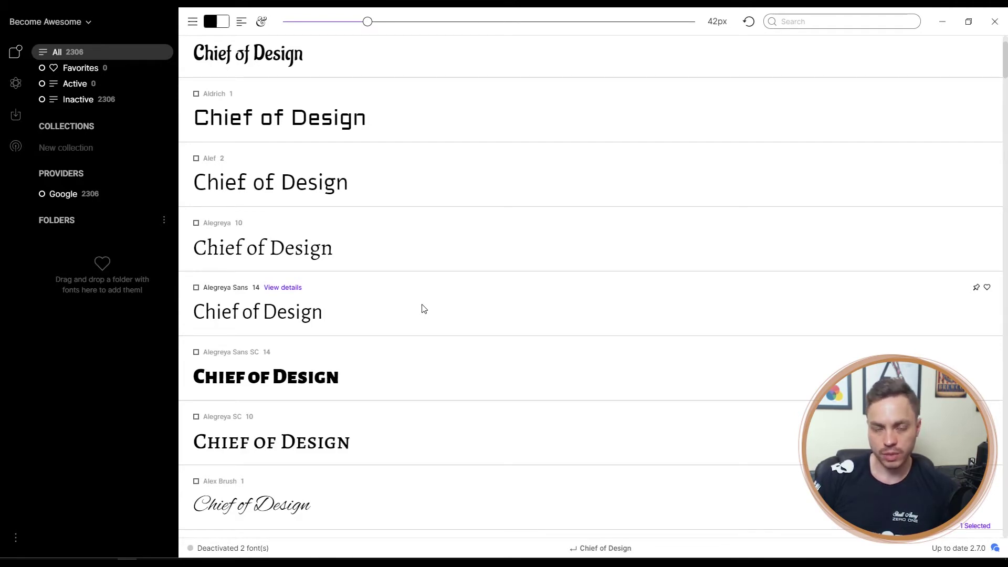
pyautogui.scroll(7, 425, 308)
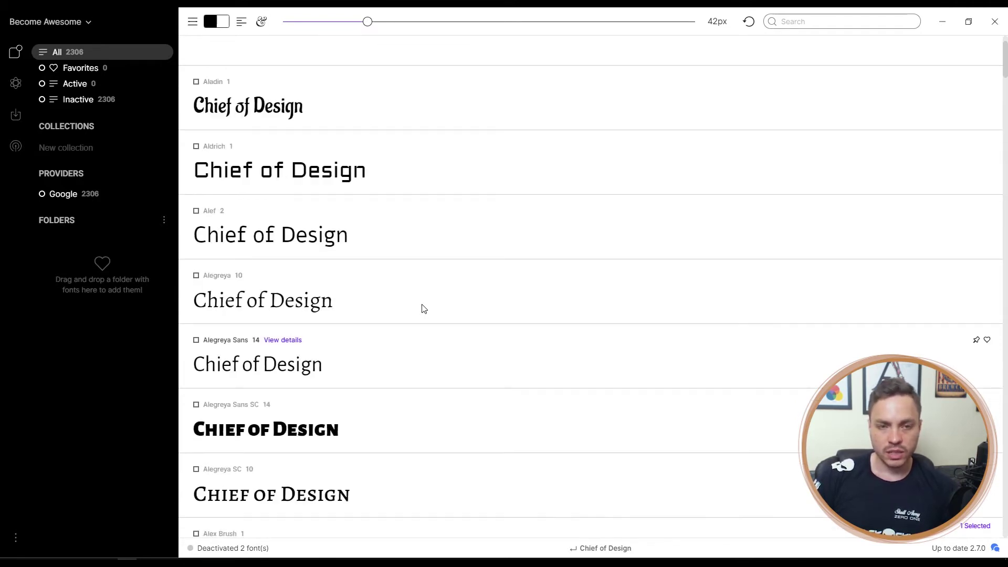
pyautogui.scroll(5, 424, 309)
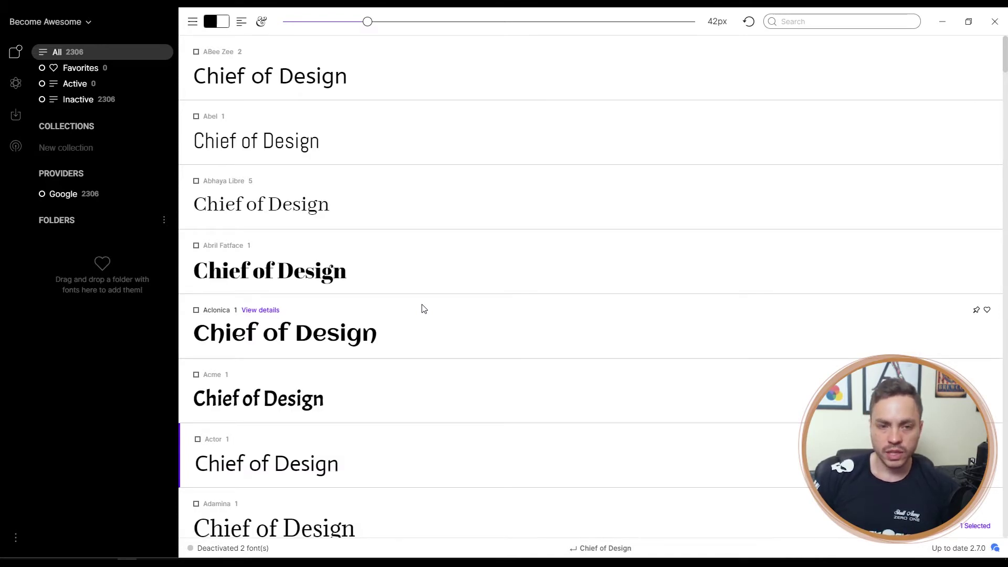
pyautogui.press('Escape')
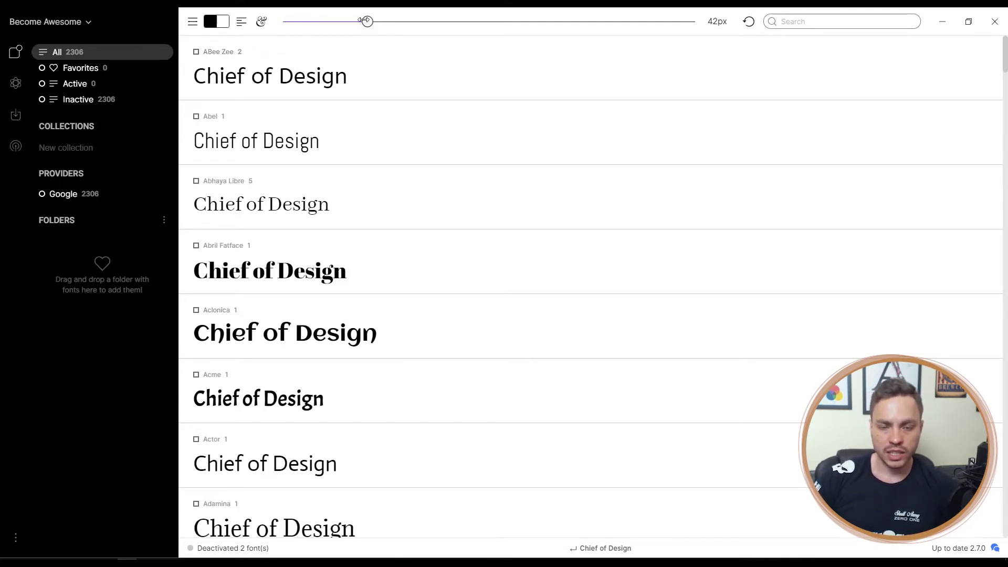
# Try font preview sizes of 12 px and 86 px, and settle on 58 px
pyautogui.moveTo(363, 20); pyautogui.dragTo(297, 23)
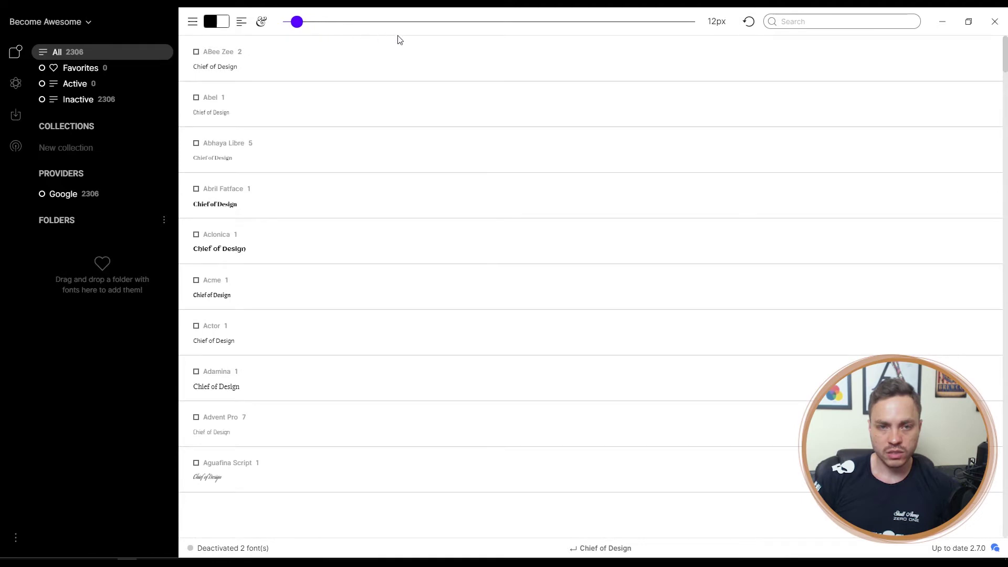
pyautogui.moveTo(483, 35)
pyautogui.mouseDown()
pyautogui.moveTo(562, 35)
pyautogui.moveTo(472, 23)
pyautogui.mouseUp()
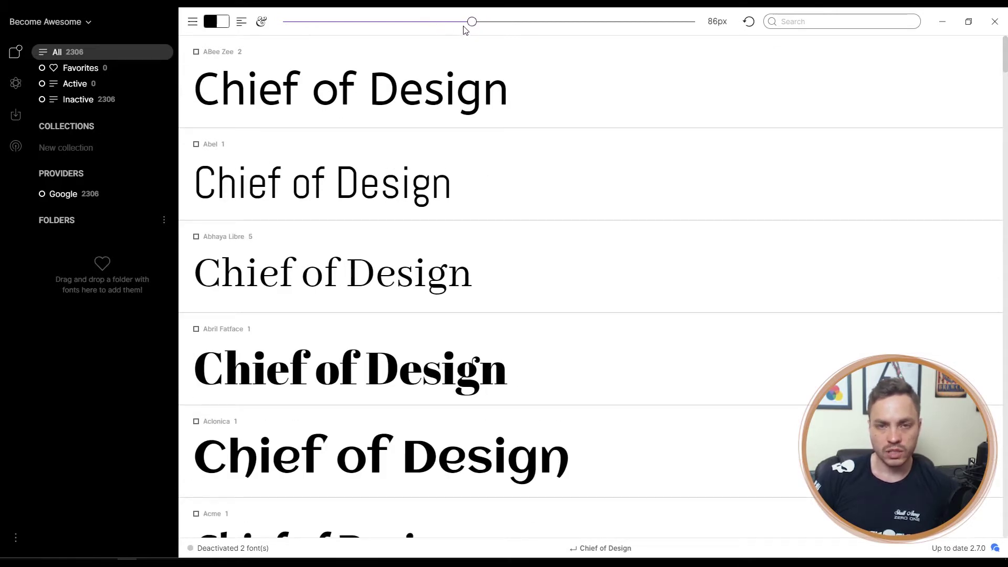
pyautogui.scroll(-4, 475, 25)
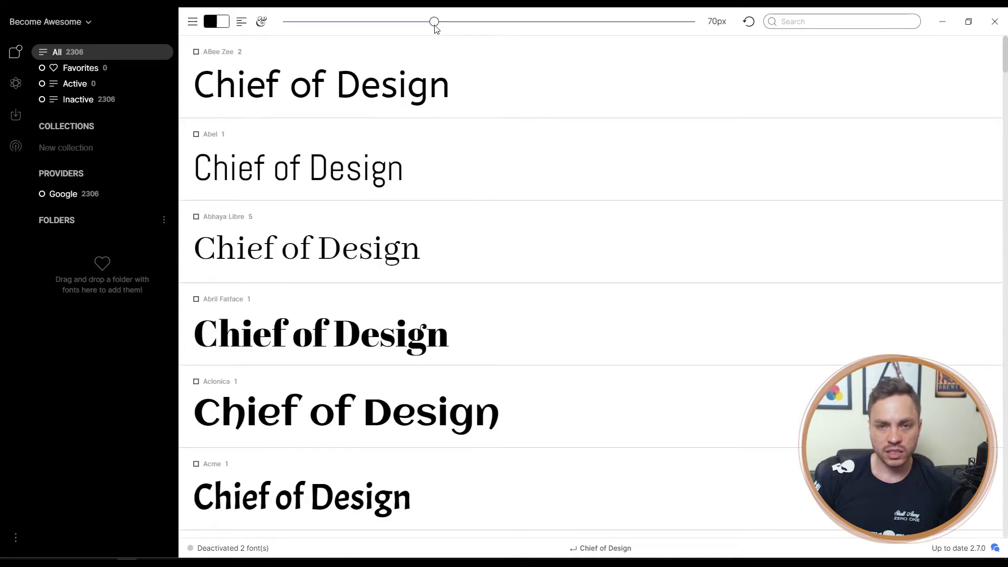
pyautogui.scroll(4, 435, 26)
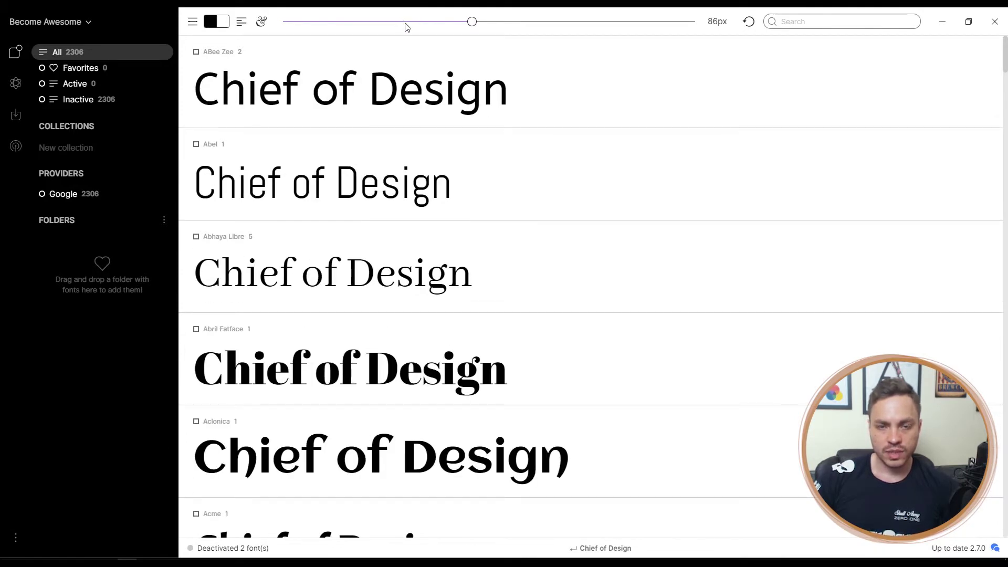
pyautogui.scroll(-8, 420, 38)
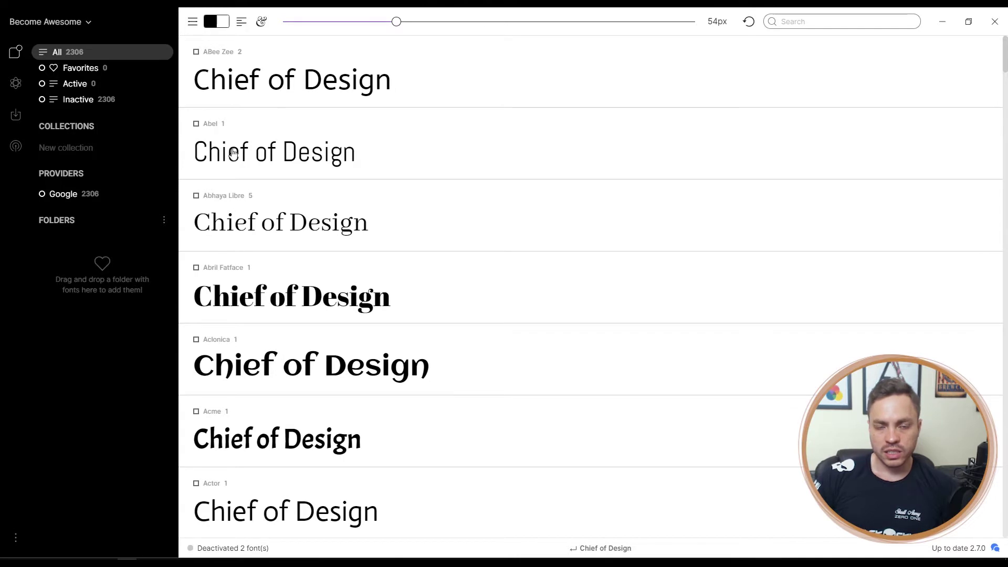
pyautogui.scroll(1, 265, 131)
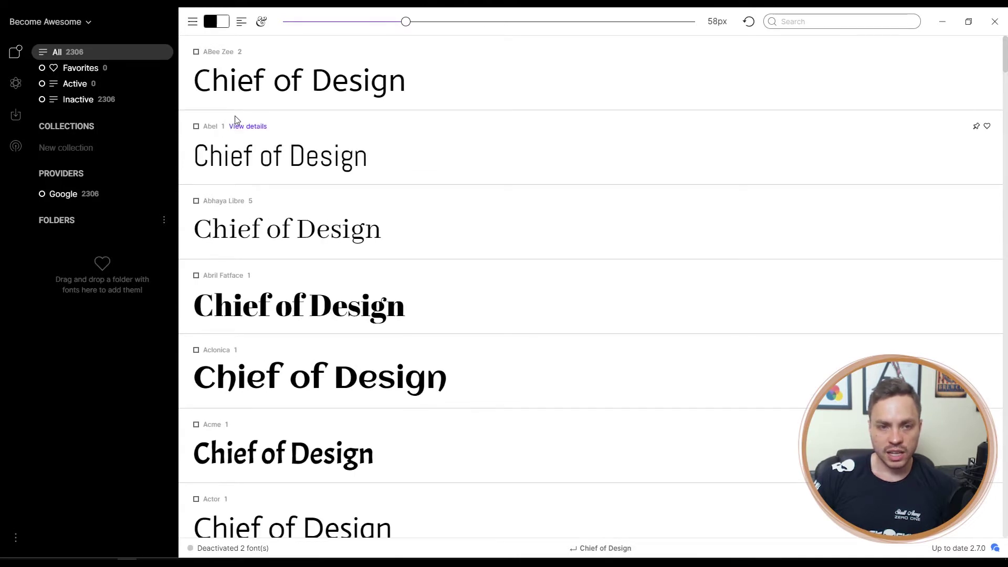
# Activate the Abel font family and cycle the preview text alignment through right and back to left
pyautogui.click(201, 132)
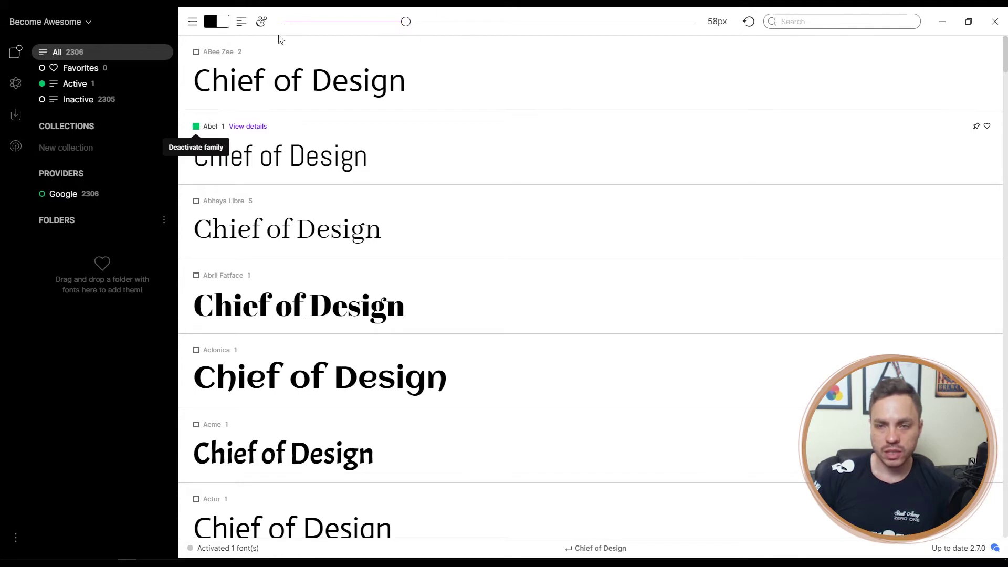
pyautogui.click(243, 27)
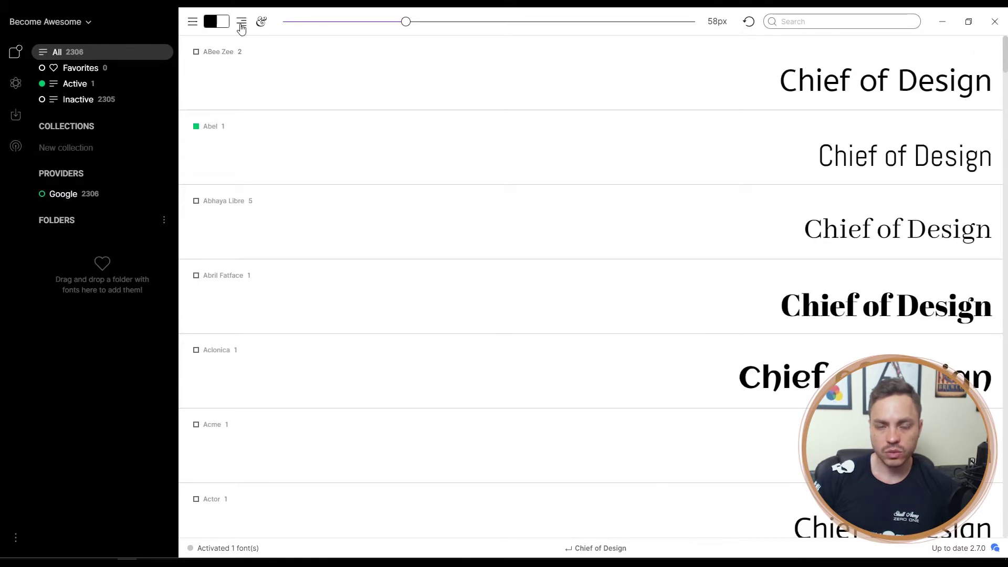
pyautogui.click(242, 27)
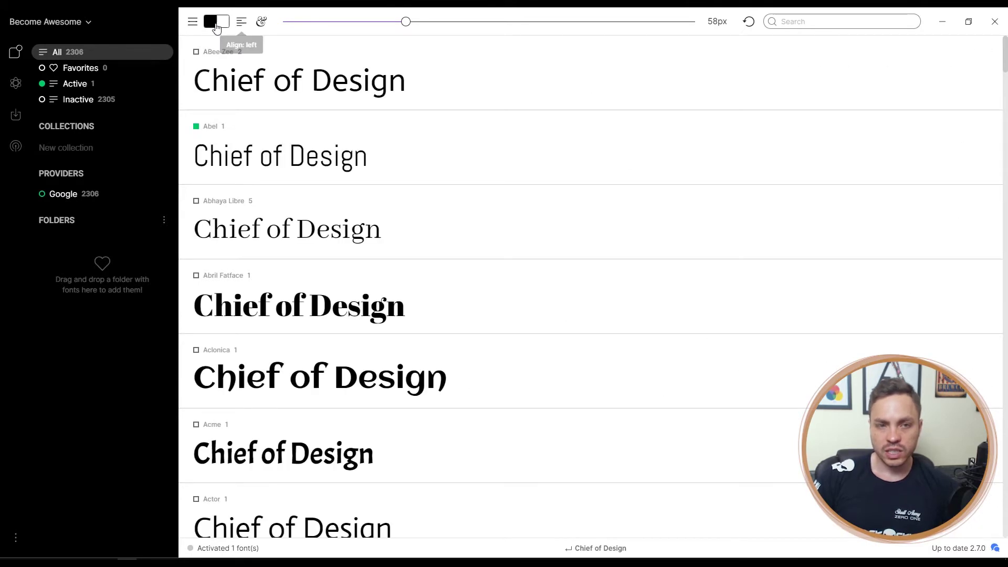
# Try several shades for the font preview text and set its colour to bright red #EE1313
pyautogui.click(219, 26)
pyautogui.click(212, 75)
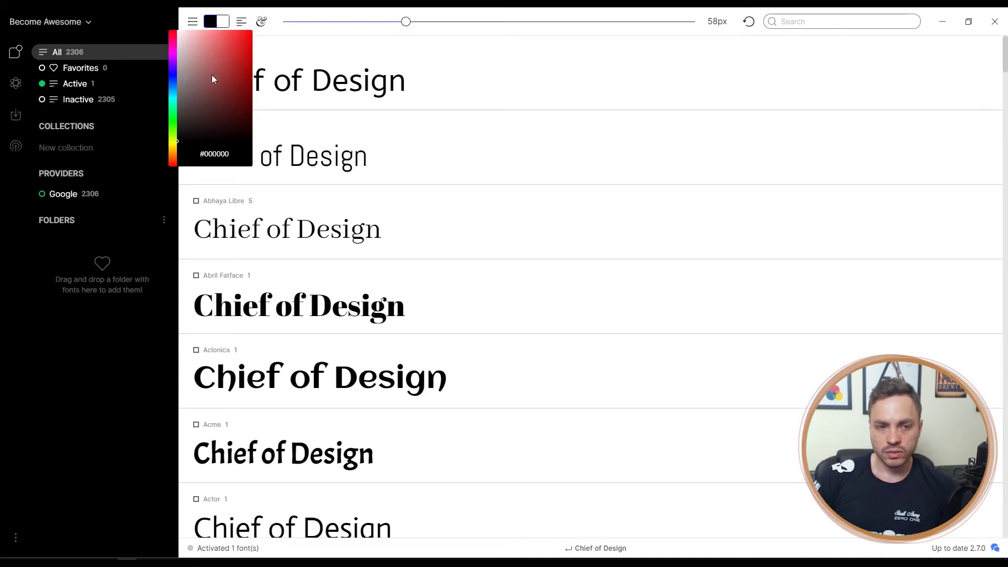
pyautogui.moveTo(228, 60); pyautogui.dragTo(233, 46)
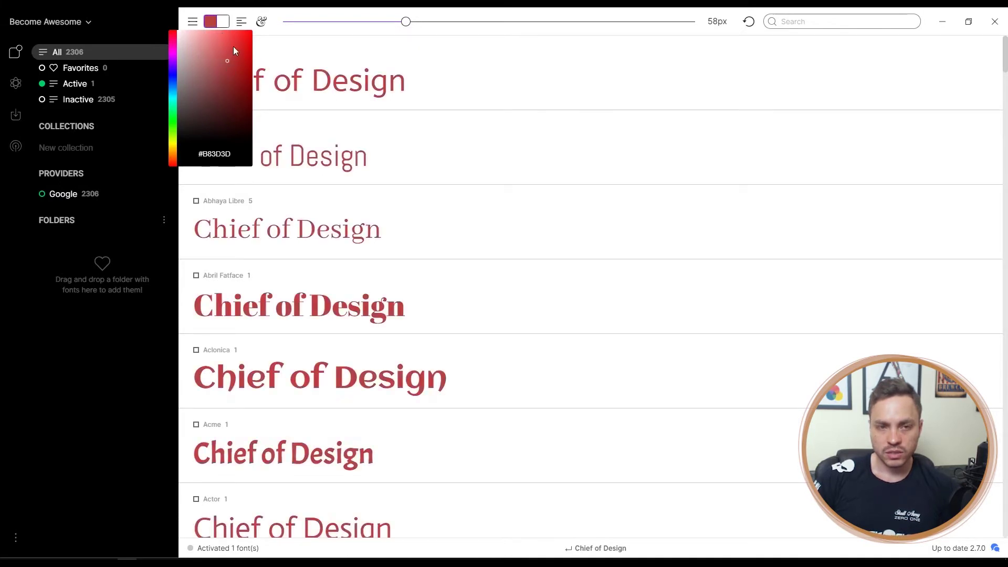
pyautogui.click(215, 82)
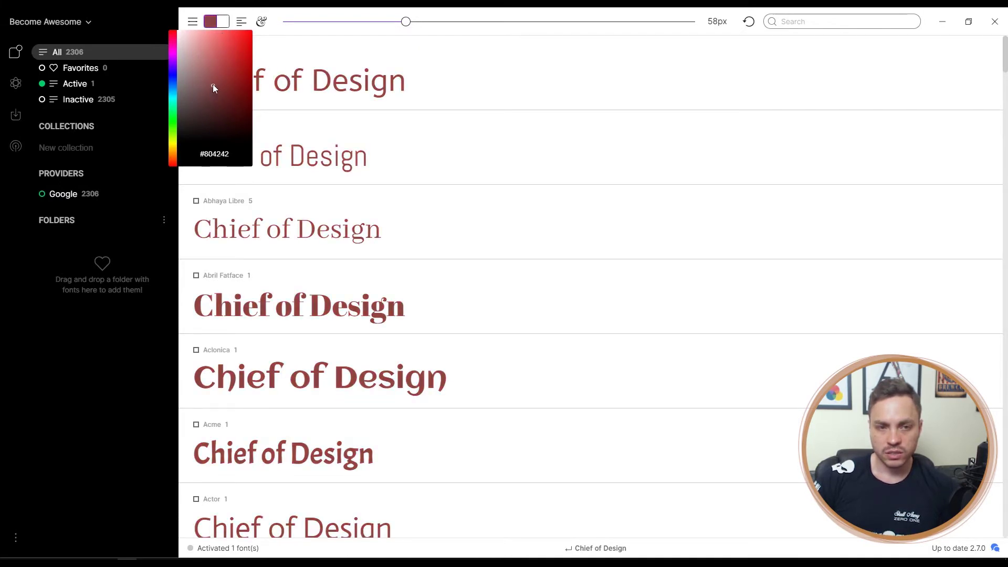
pyautogui.click(247, 37)
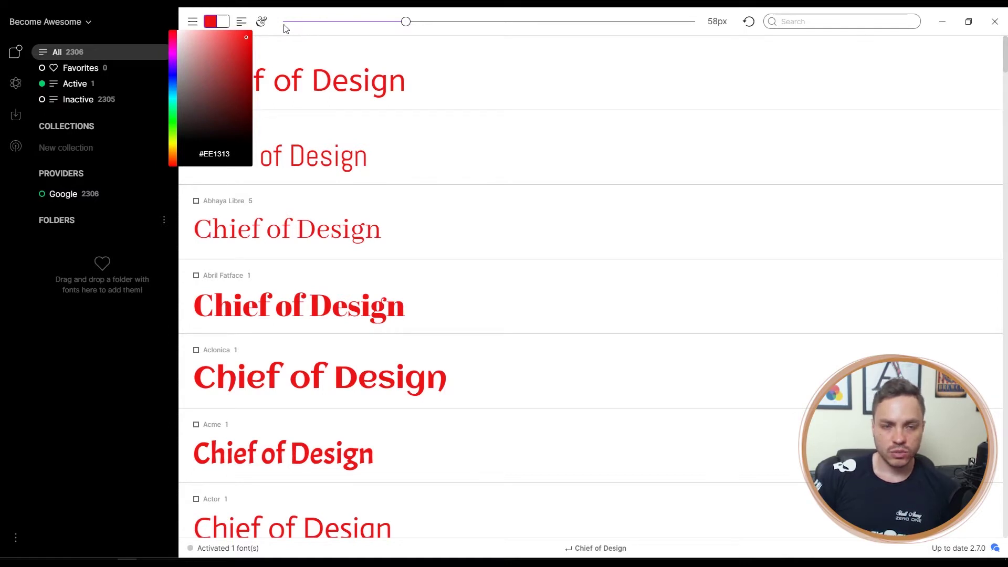
pyautogui.click(283, 50)
pyautogui.moveTo(283, 51)
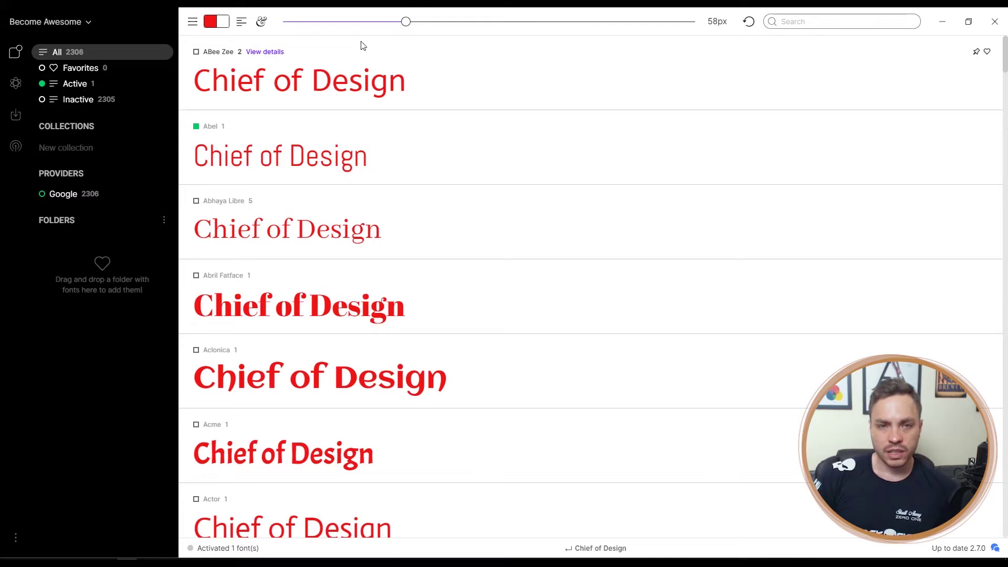
# Try several background colours behind the font previews, including #000000, and settle on near-black #050404
pyautogui.click(210, 24)
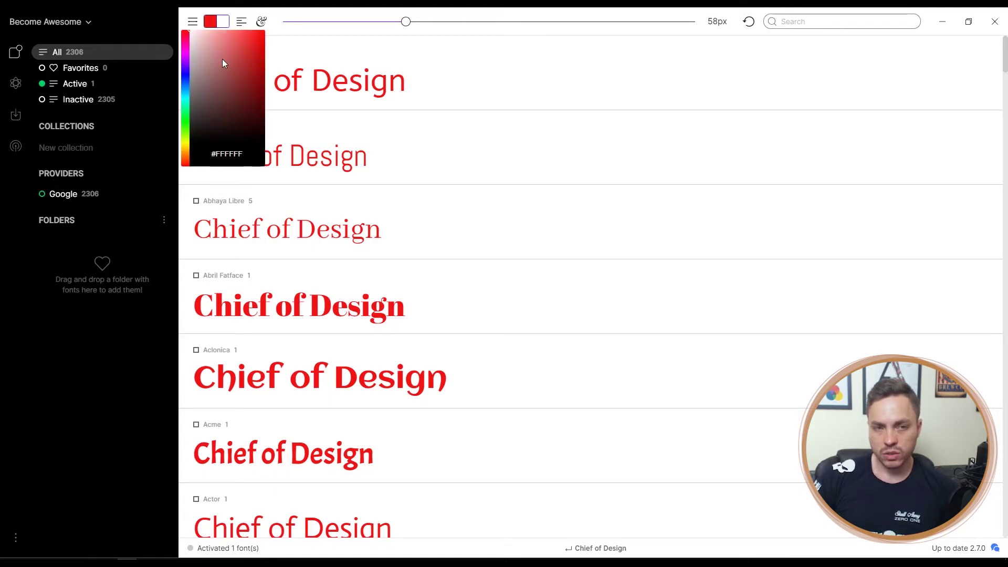
pyautogui.click(203, 81)
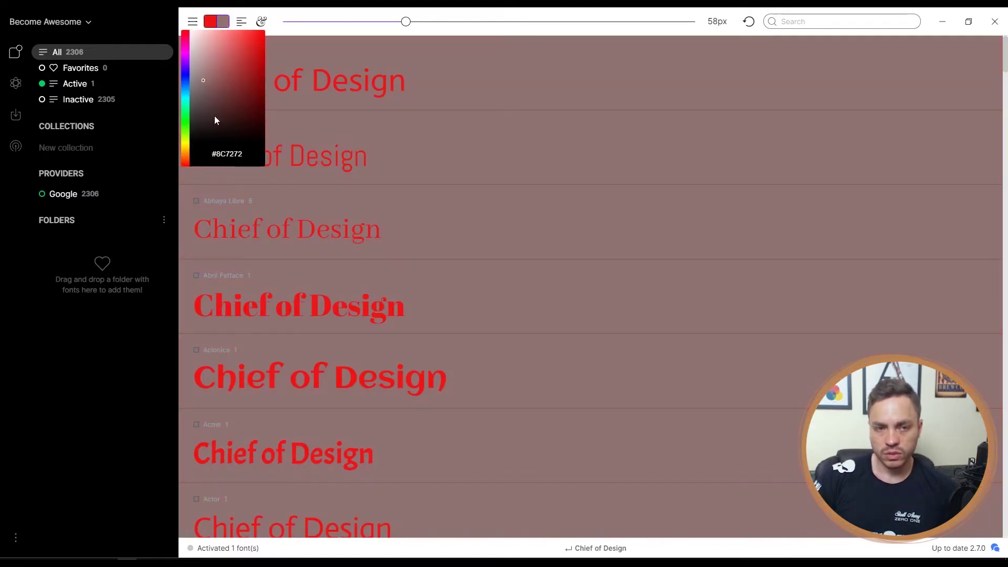
pyautogui.moveTo(215, 117); pyautogui.dragTo(219, 133)
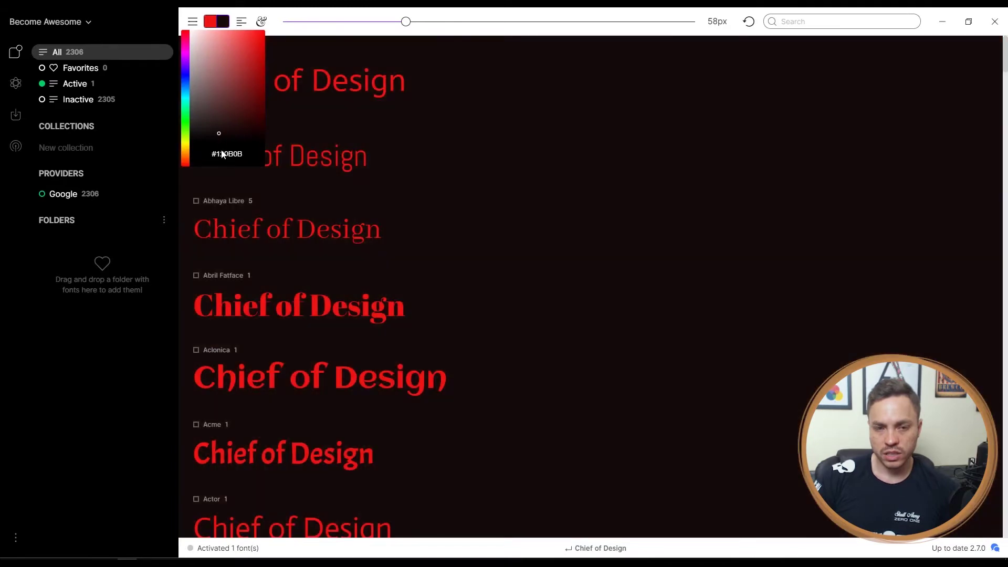
pyautogui.doubleClick(222, 154)
pyautogui.write('000000')
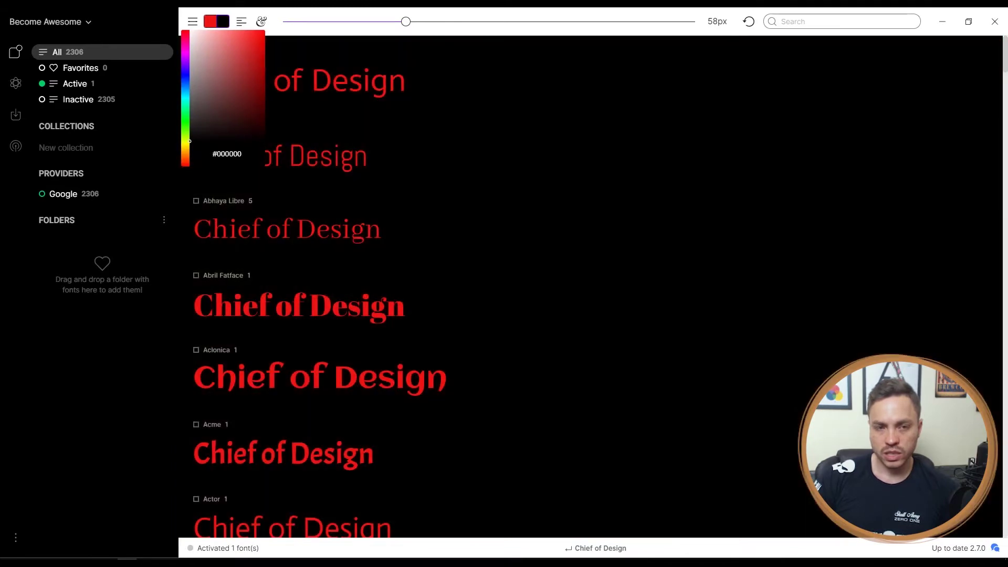
pyautogui.click(203, 138)
pyautogui.doubleClick(235, 154)
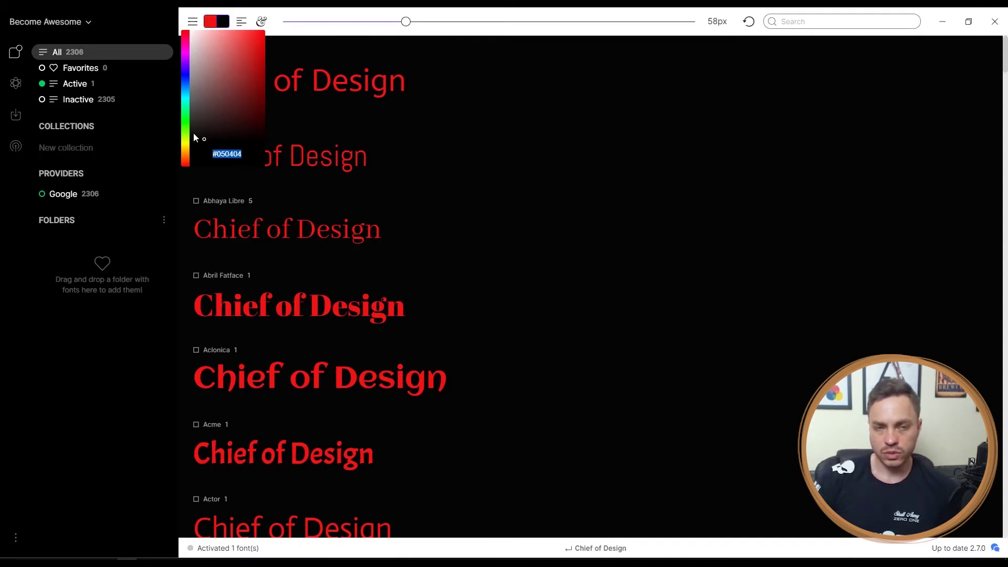
pyautogui.click(551, 270)
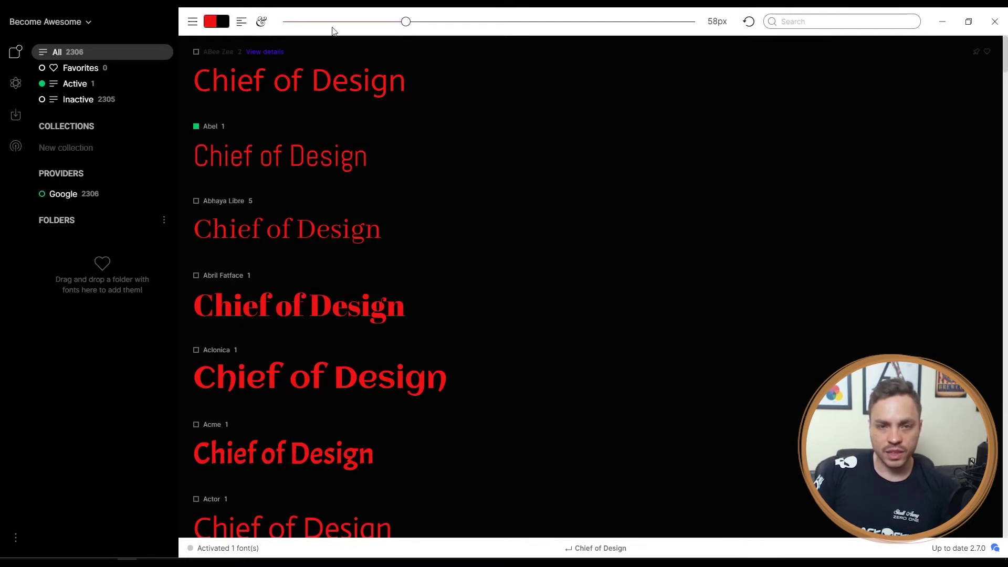
# Reset the preview settings to their defaults and pin the ABee Zee family above the font list
pyautogui.click(750, 23)
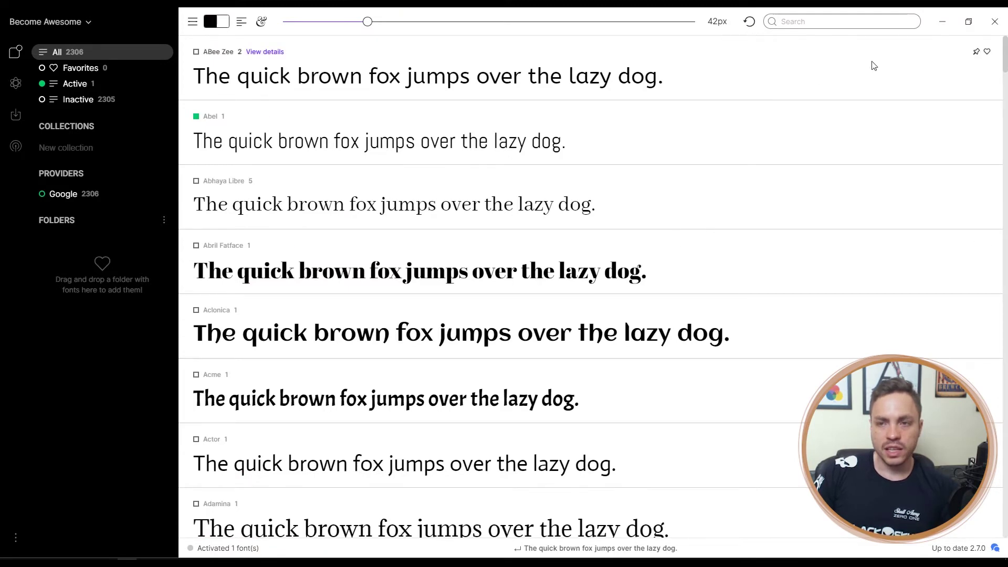
pyautogui.click(846, 25)
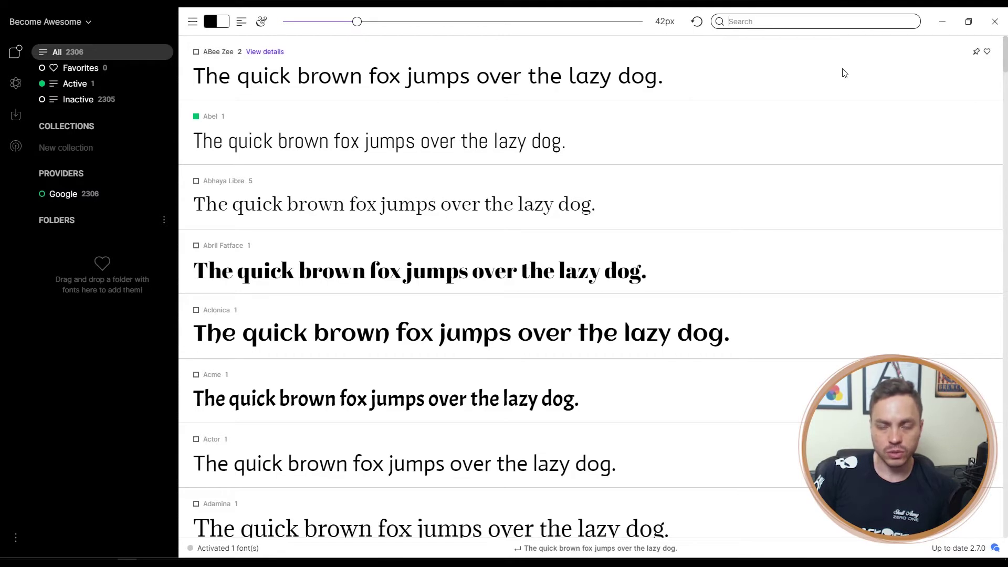
pyautogui.click(976, 54)
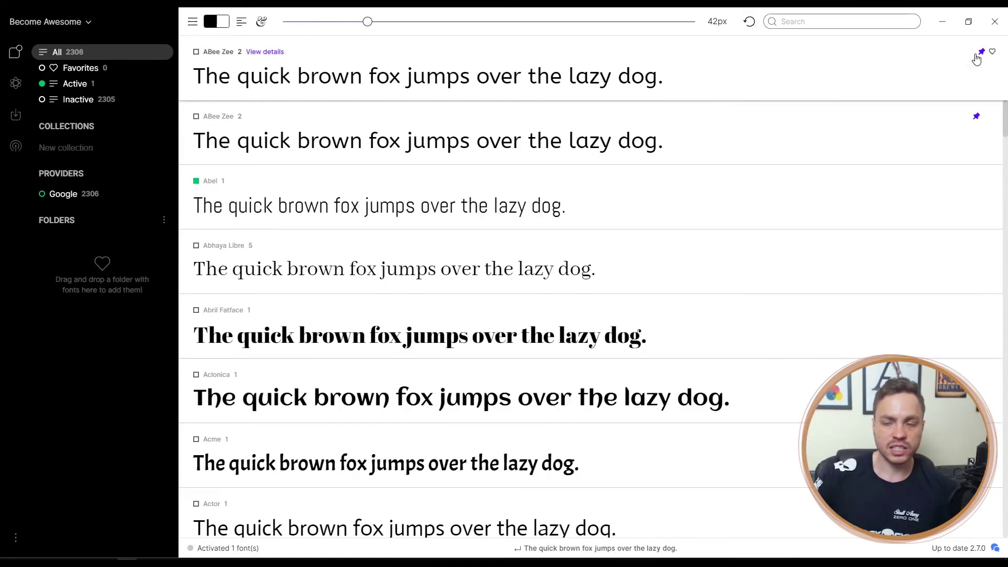
# Compare the fonts further down the list with the pinned ABee Zee, view the Actor family's details and return to the list
pyautogui.scroll(-1, 703, 221)
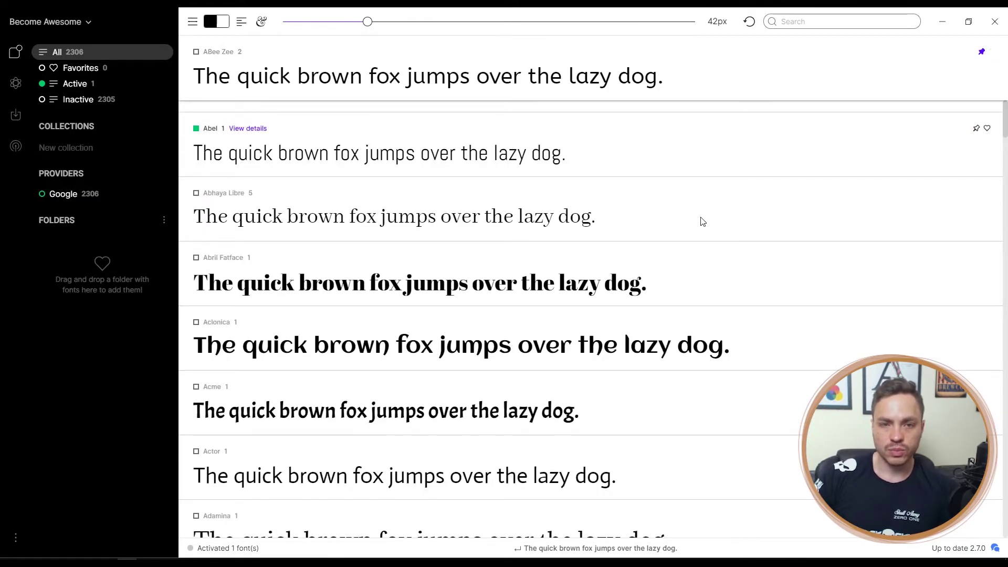
pyautogui.scroll(-1, 703, 171)
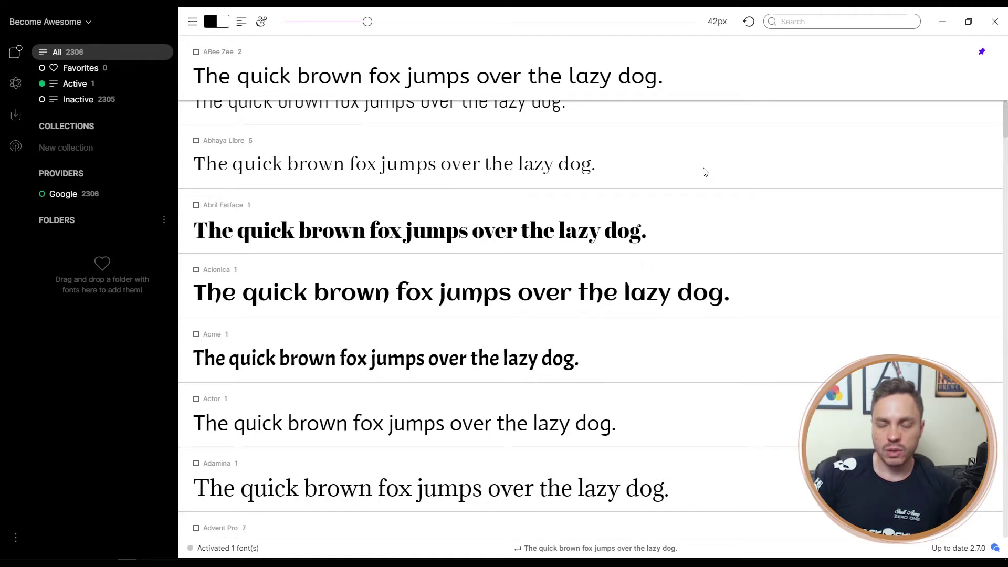
pyautogui.scroll(-3, 705, 172)
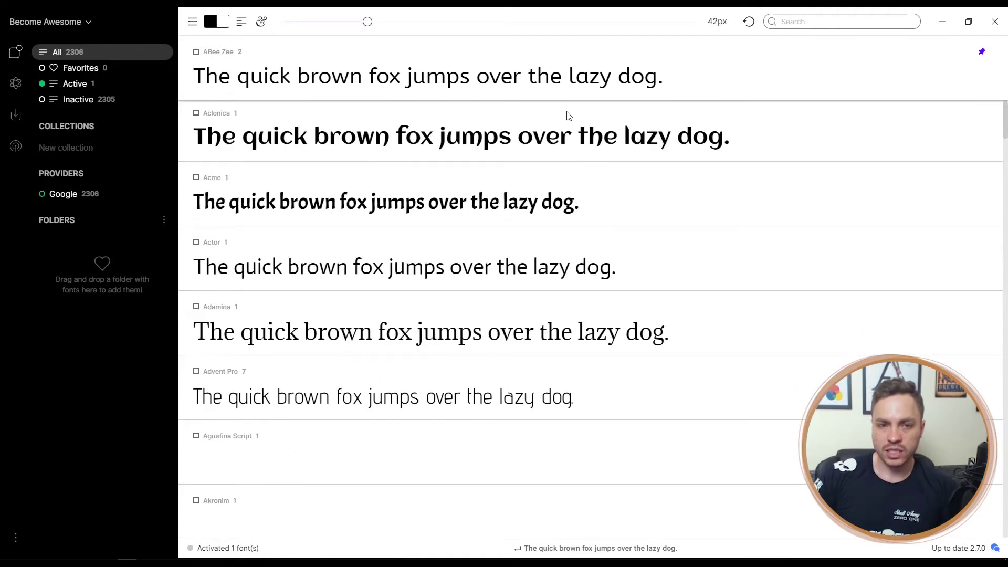
pyautogui.scroll(-2, 567, 115)
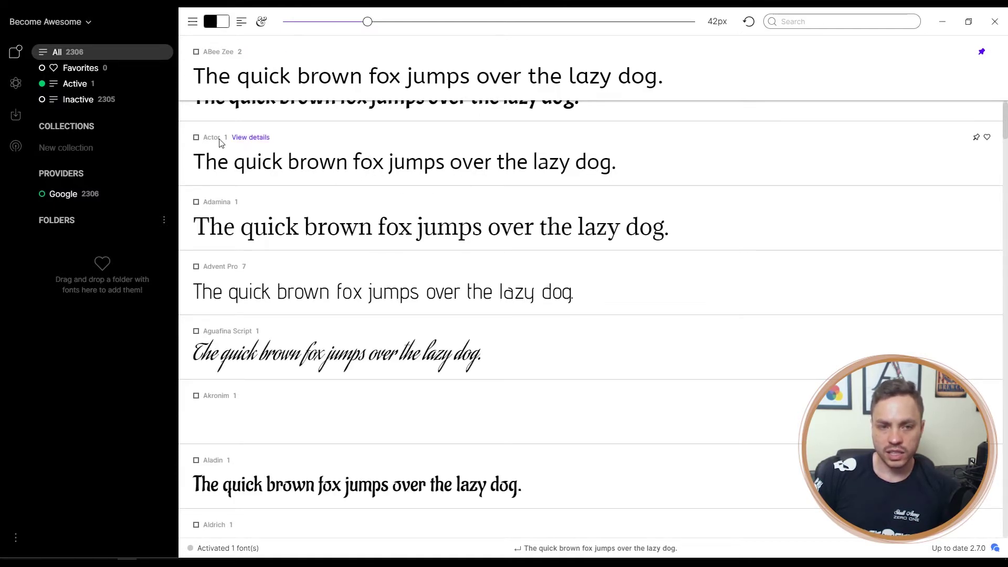
pyautogui.click(246, 151)
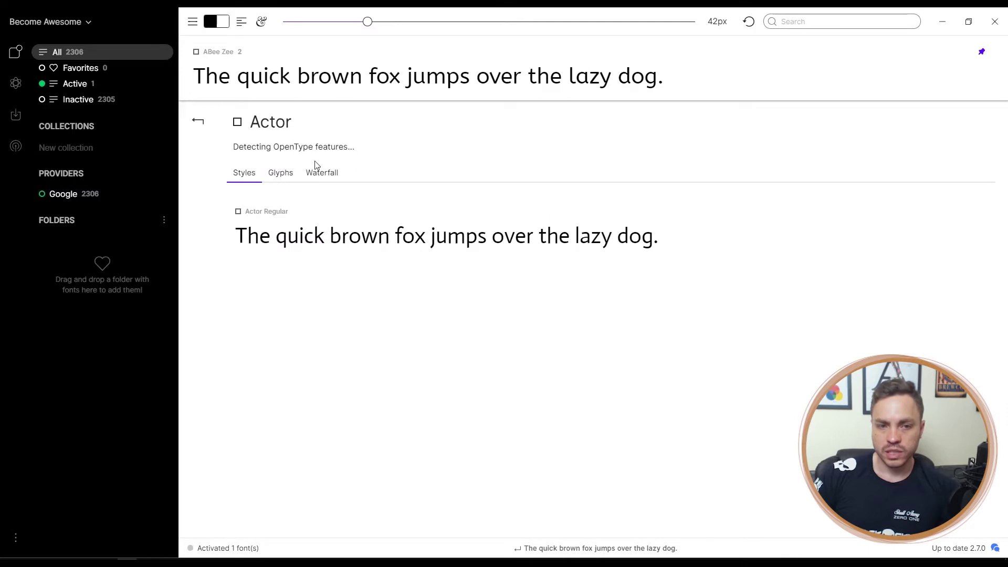
pyautogui.click(201, 124)
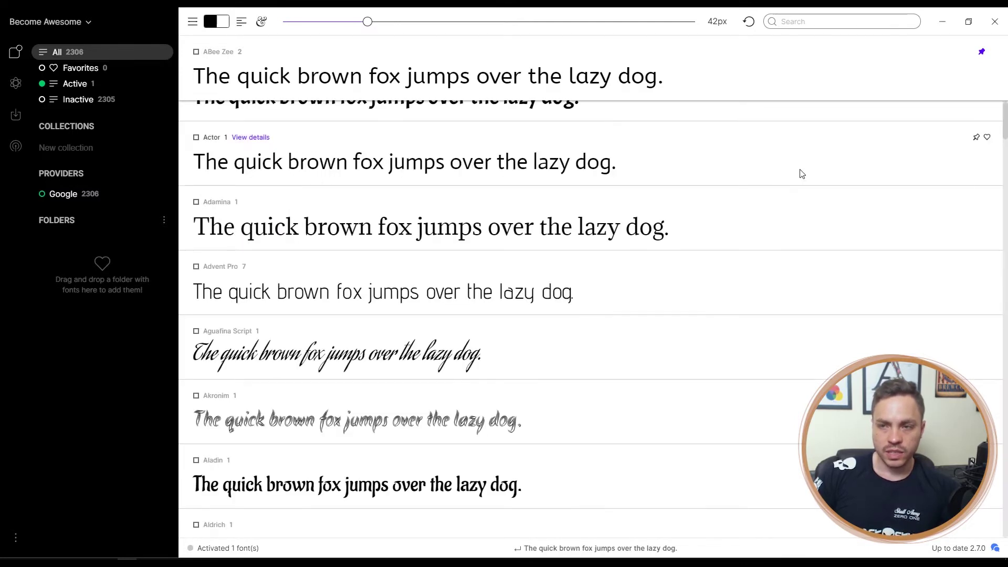
# Unpin the ABee Zee family and add it to the favorites
pyautogui.scroll(1, 982, 55)
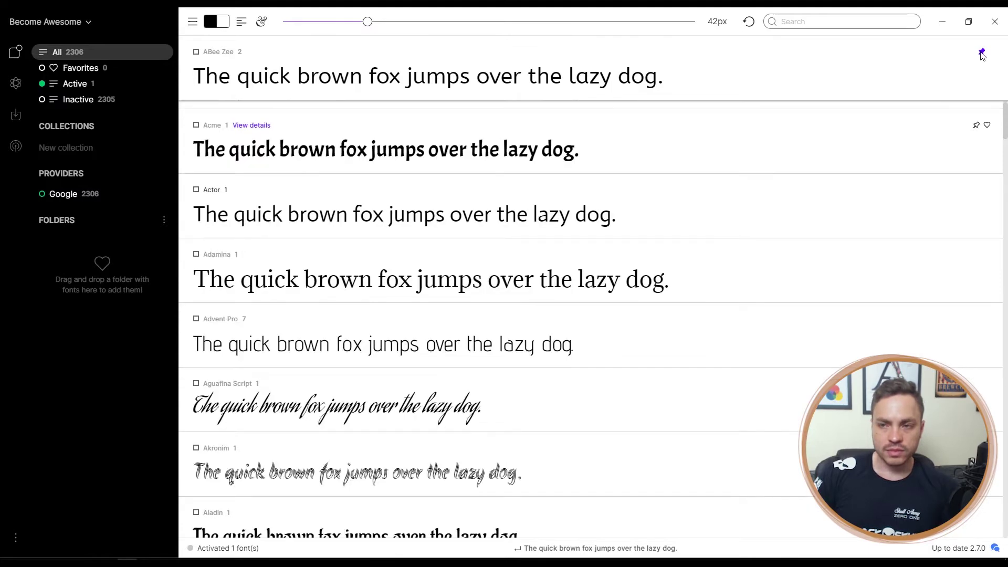
pyautogui.scroll(5, 983, 57)
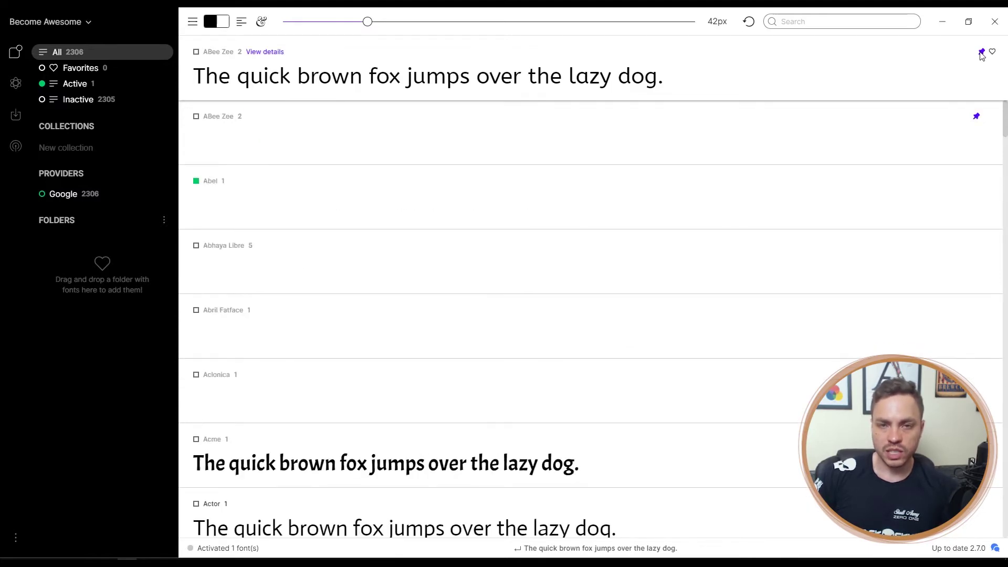
pyautogui.click(980, 53)
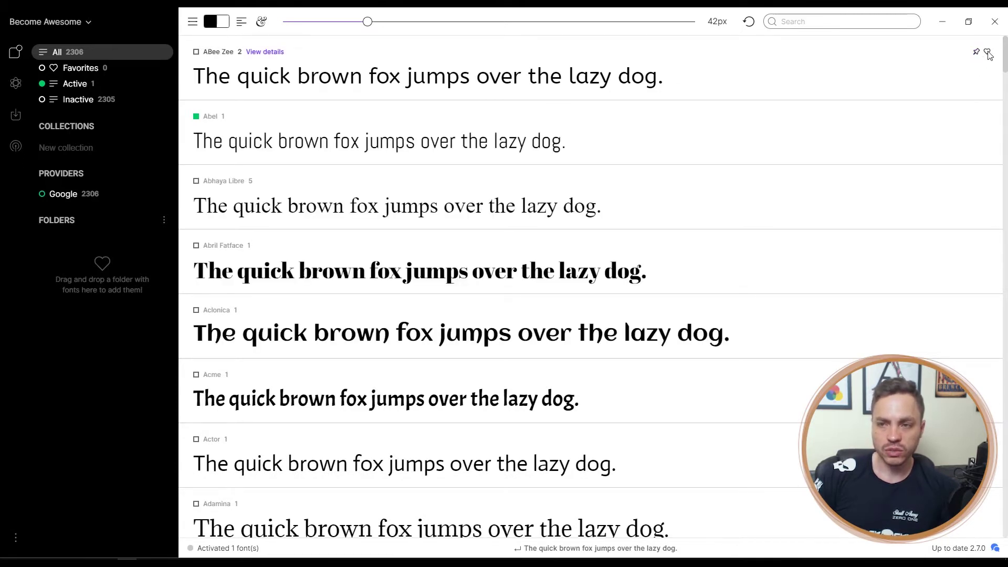
pyautogui.click(987, 53)
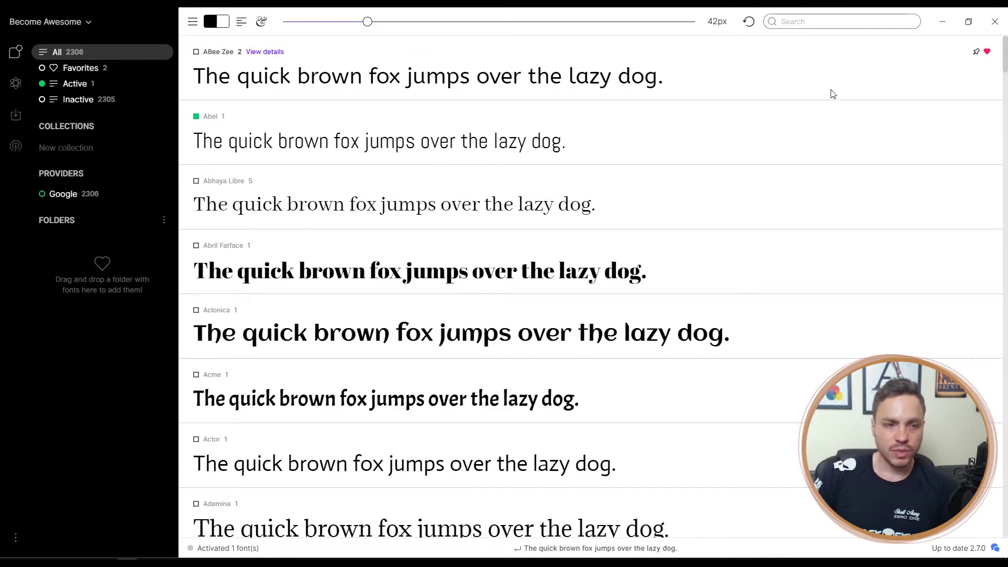
# View the favorite fonts, the full font list, the active fonts and the inactive fonts in turn
pyautogui.click(67, 72)
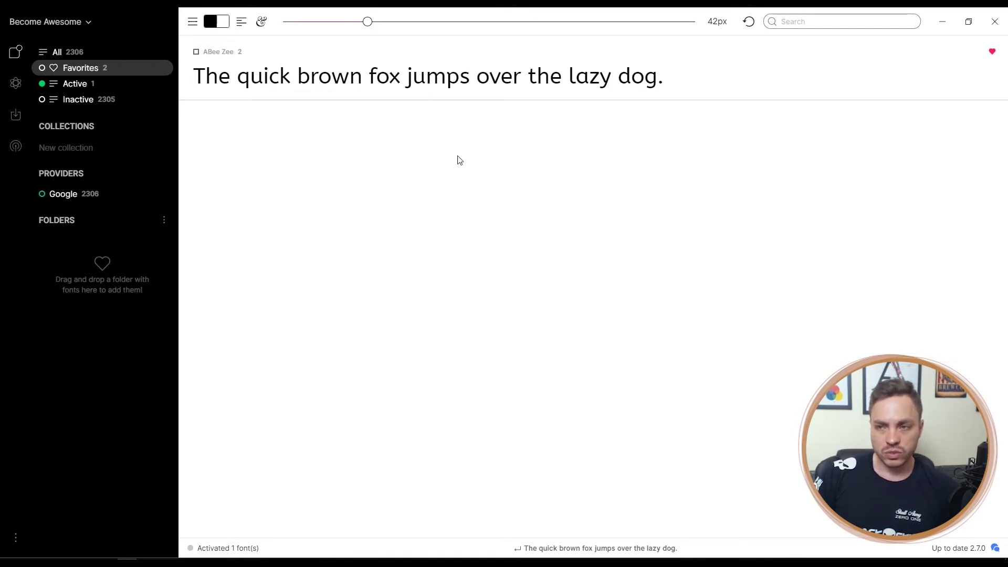
pyautogui.click(71, 53)
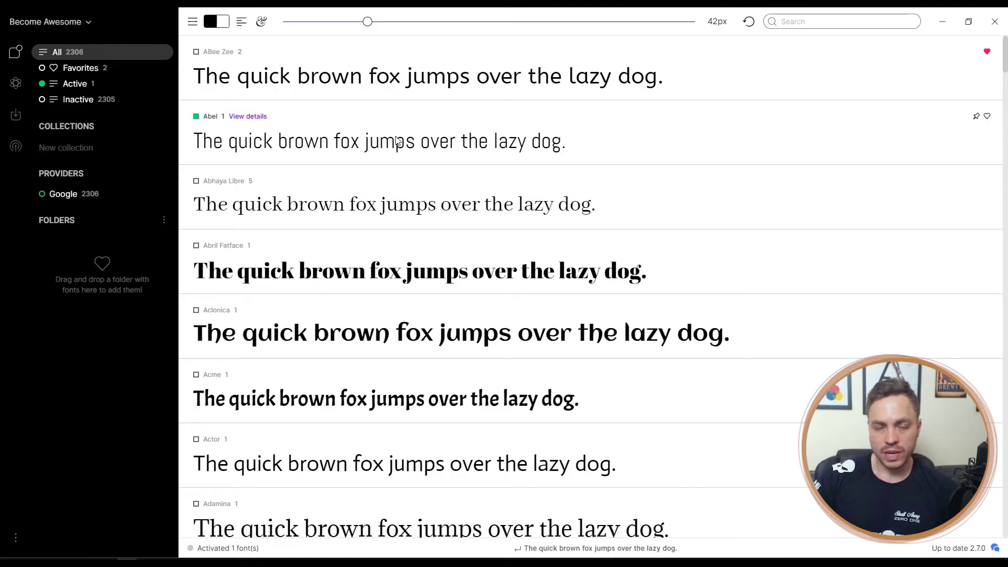
pyautogui.click(80, 93)
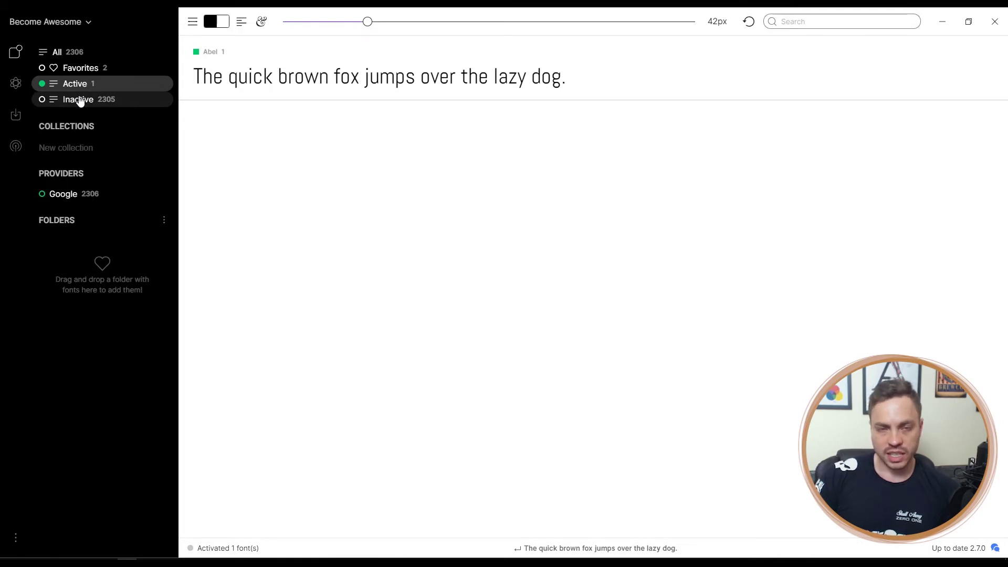
pyautogui.click(79, 100)
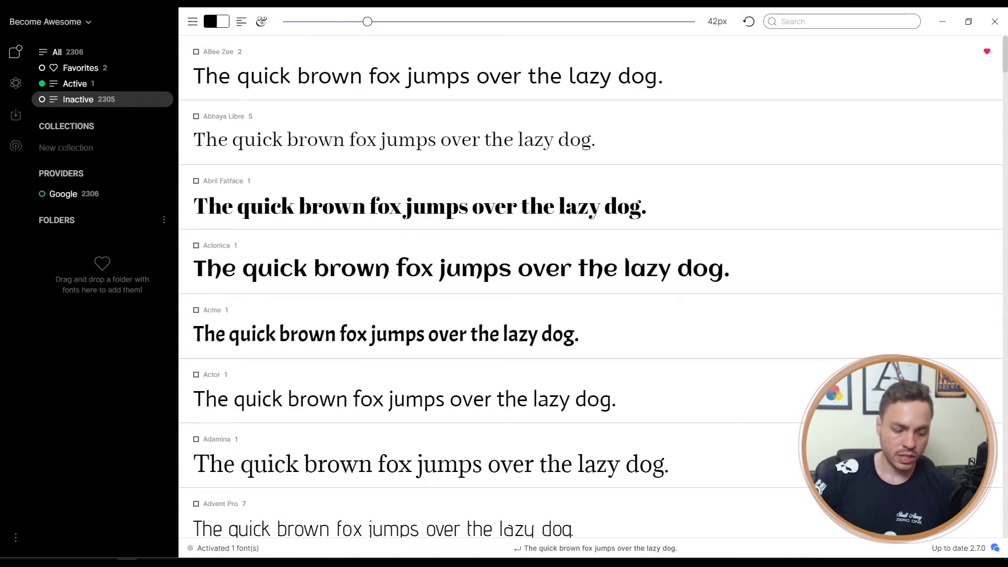
# Create two font collections named "Sem Serifa" and "Com Serifa"
pyautogui.write('Sem S')
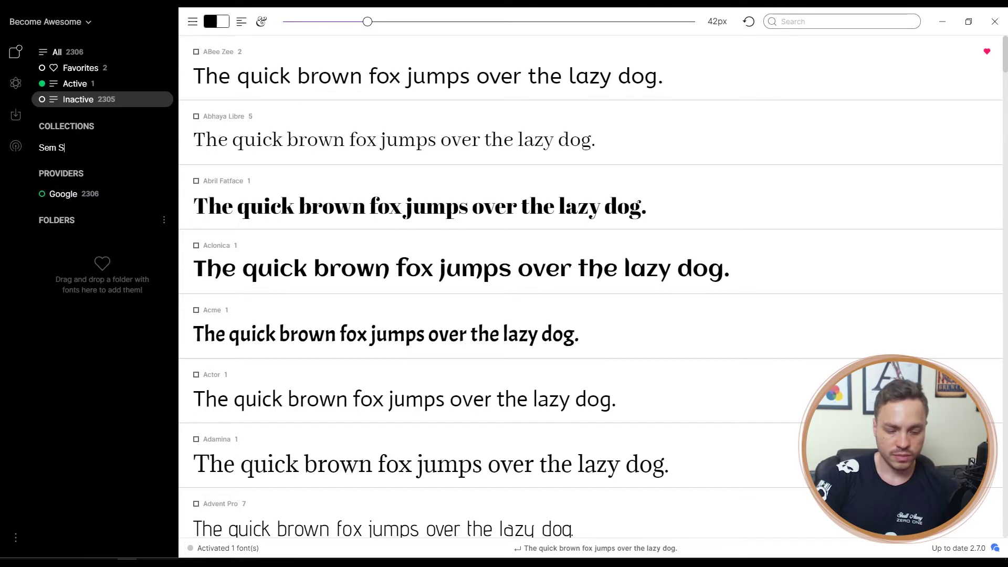
pyautogui.write('erigf')
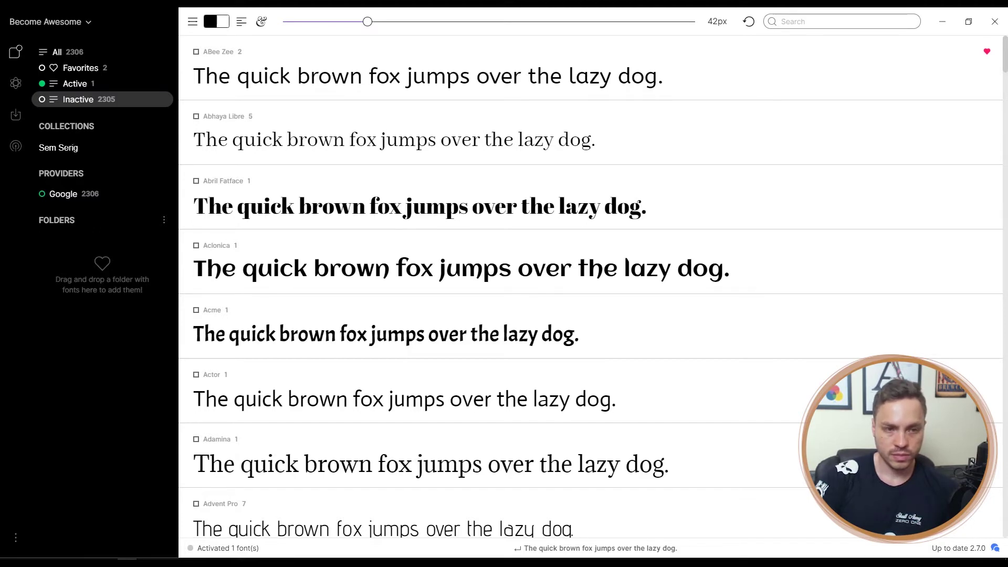
pyautogui.press('BackSpace')
pyautogui.write('fa')
pyautogui.press('Return')
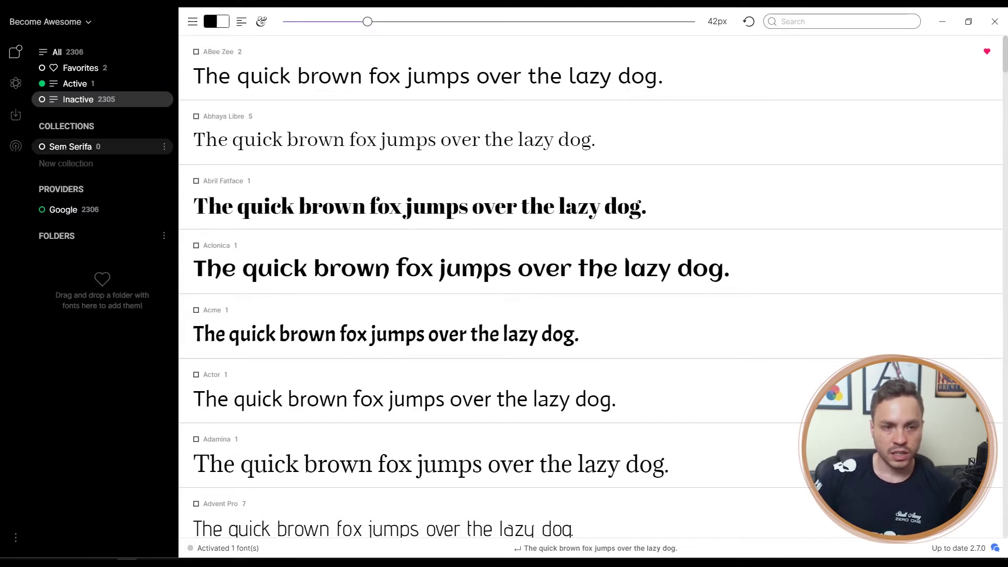
pyautogui.write('Com')
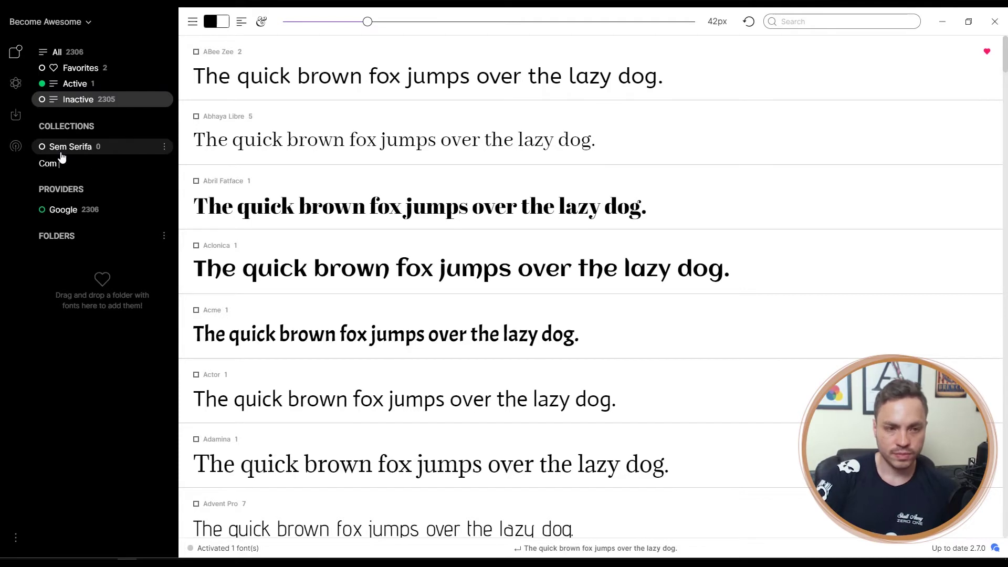
pyautogui.write(' Se')
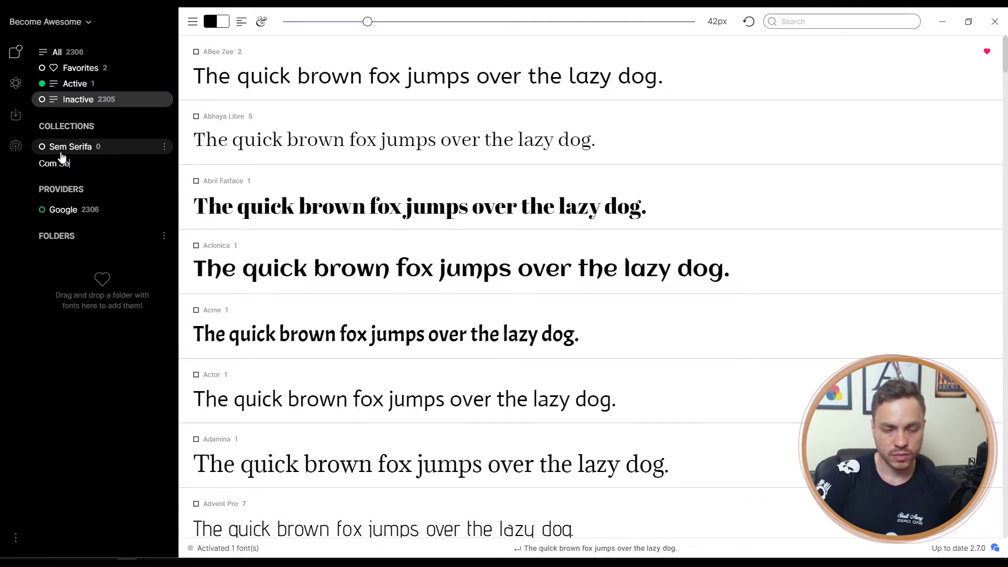
pyautogui.write('rifa')
pyautogui.press('Return')
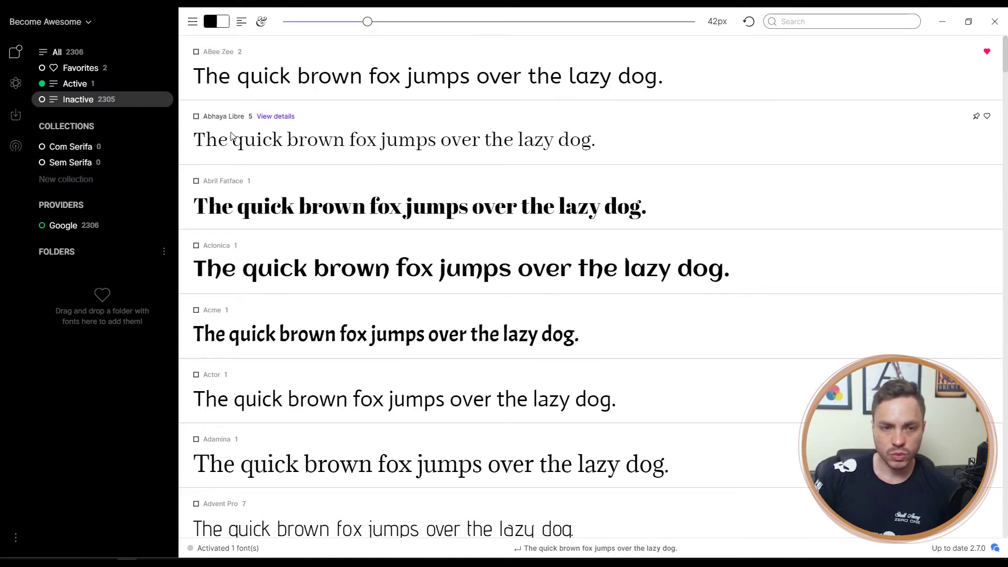
# Add the Abhaya Libre family to the Sem Serifa collection and open that collection
pyautogui.click(201, 118)
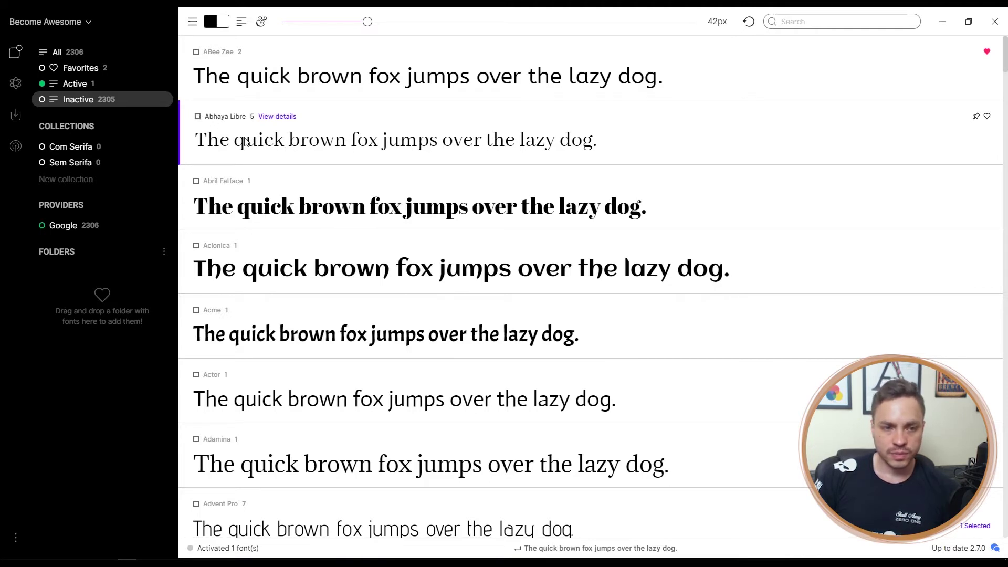
pyautogui.moveTo(102, 162); pyautogui.dragTo(81, 162)
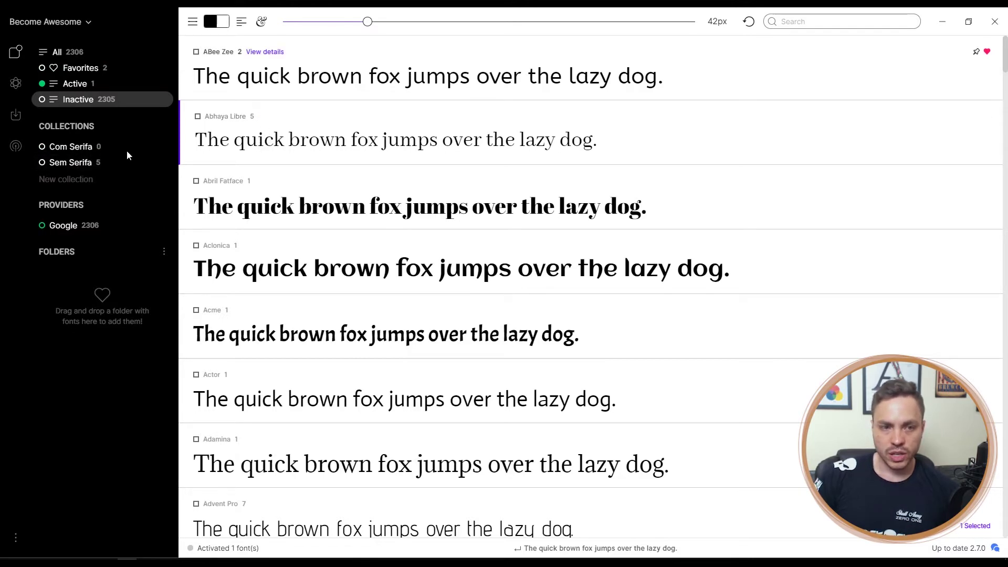
pyautogui.click(65, 165)
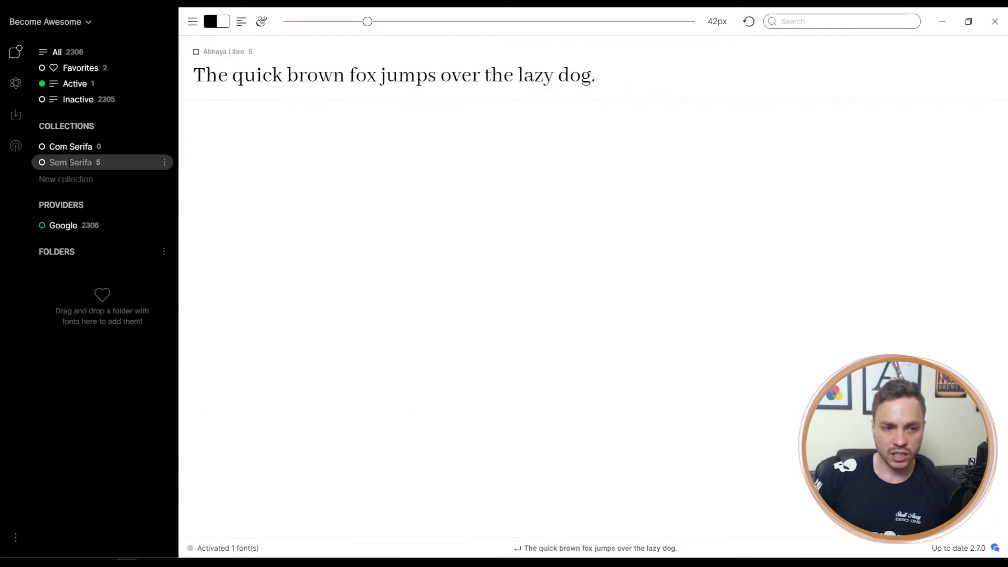
# Swap the collection names: rename the one holding Abhaya Libre to "Com Serifa" and the empty one to "Sem Serifa"
pyautogui.moveTo(67, 163); pyautogui.dragTo(48, 166)
pyautogui.write('Com')
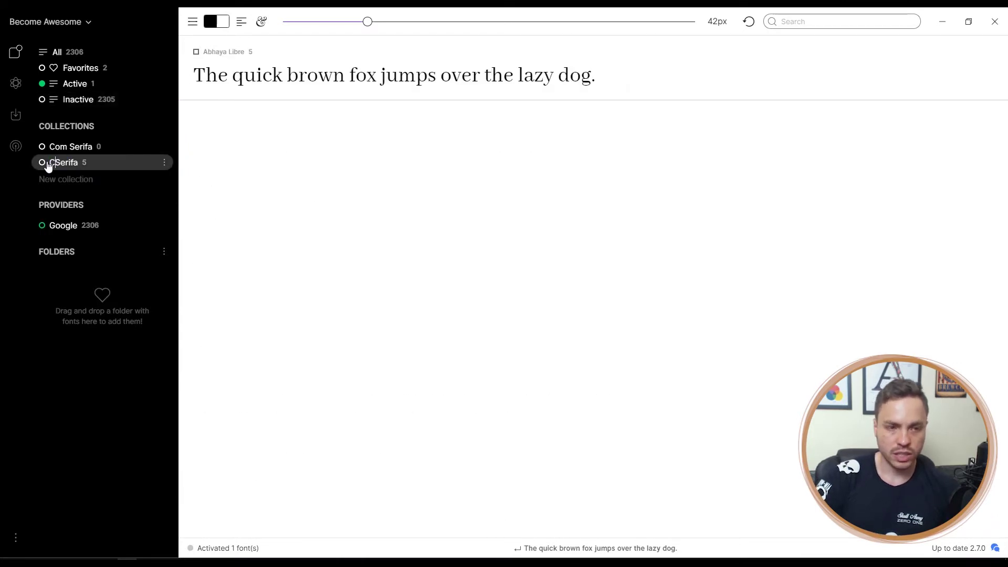
pyautogui.write('n')
pyautogui.press('BackSpace')
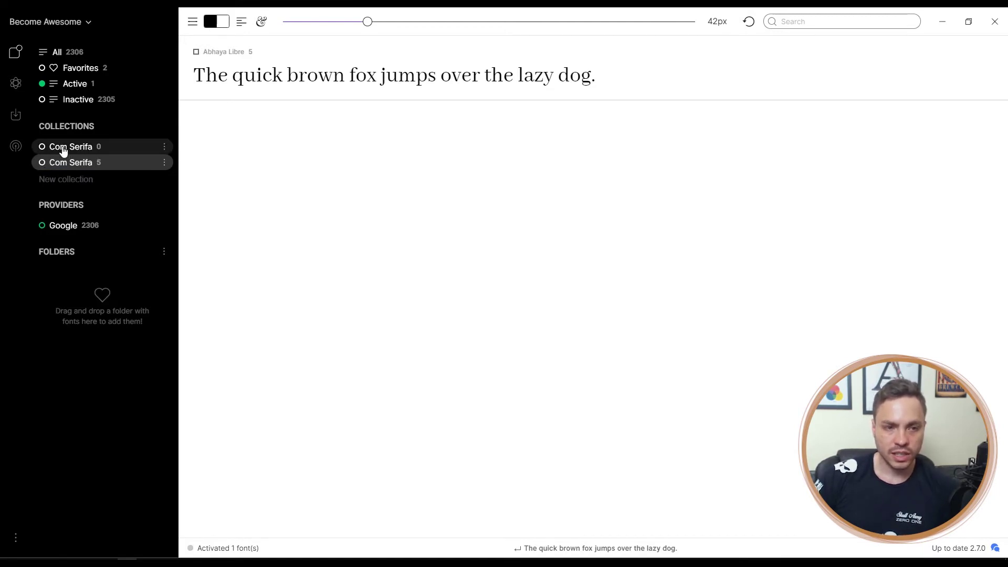
pyautogui.doubleClick(63, 151)
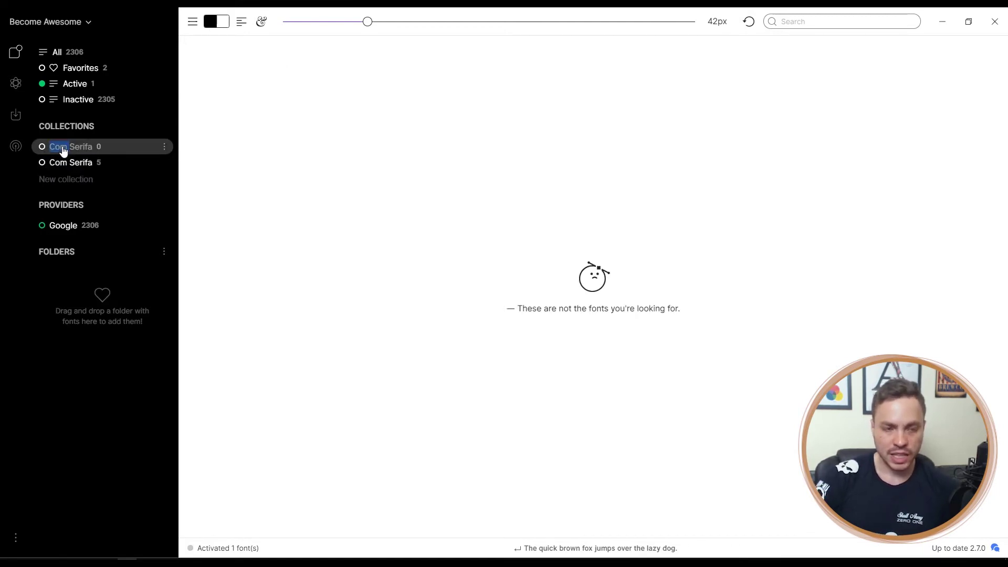
pyautogui.write('Sem')
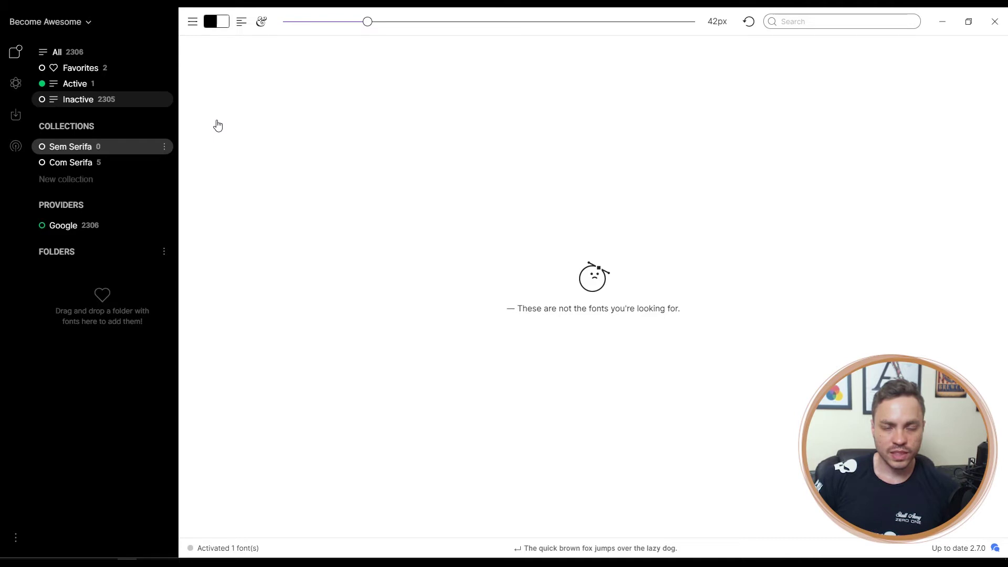
# Add the ABee Zee family from the inactive fonts to the Sem Serifa collection and open that collection
pyautogui.click(155, 108)
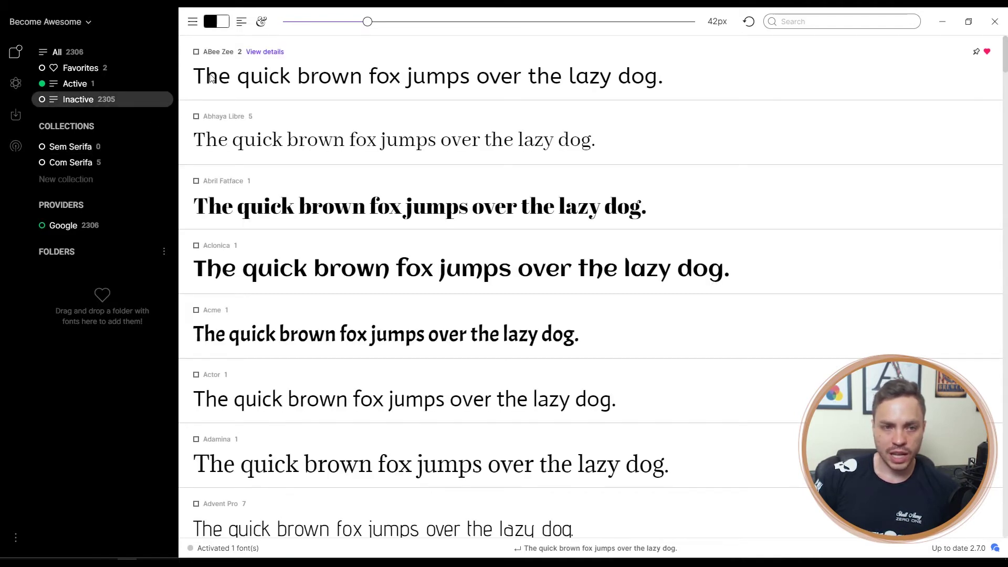
pyautogui.moveTo(192, 81); pyautogui.dragTo(102, 176)
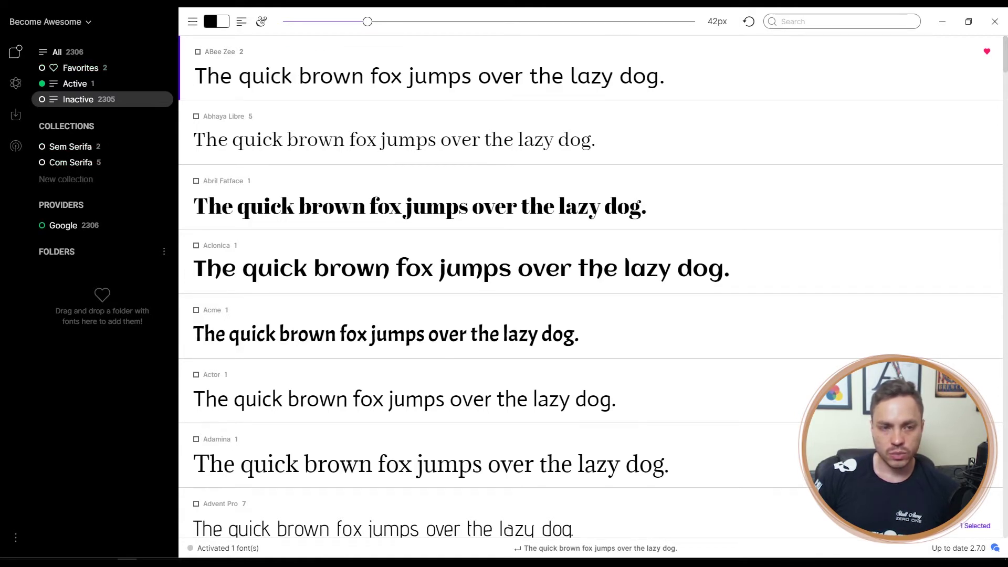
pyautogui.click(79, 149)
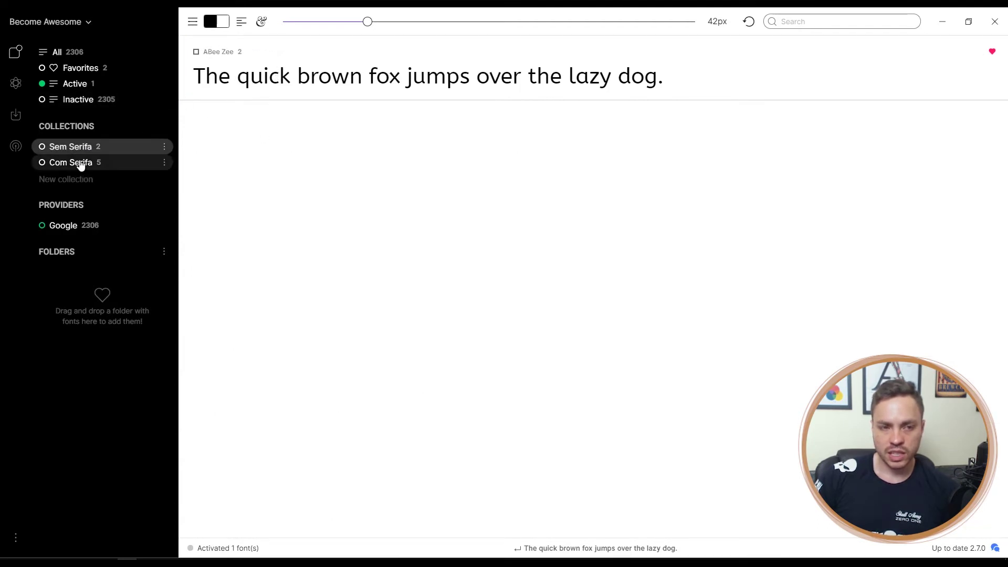
# Open the Com Serifa collection, activate all its fonts at once and deactivate them again
pyautogui.click(45, 167)
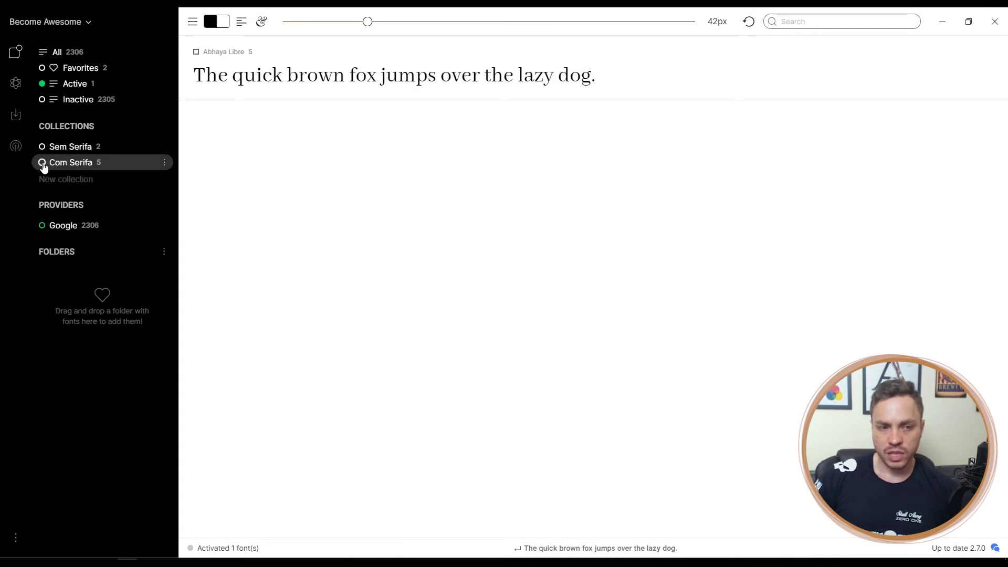
pyautogui.click(42, 163)
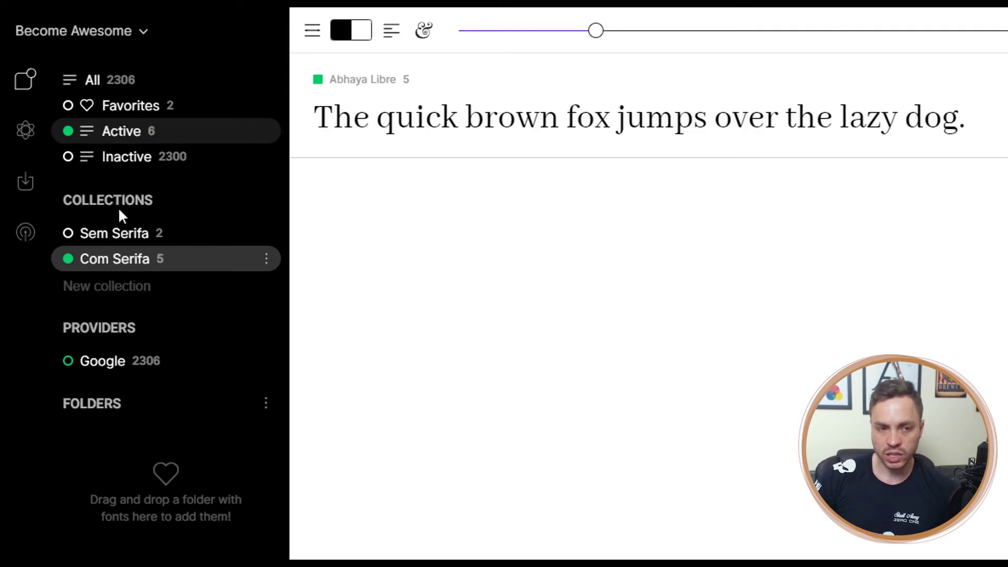
pyautogui.click(68, 260)
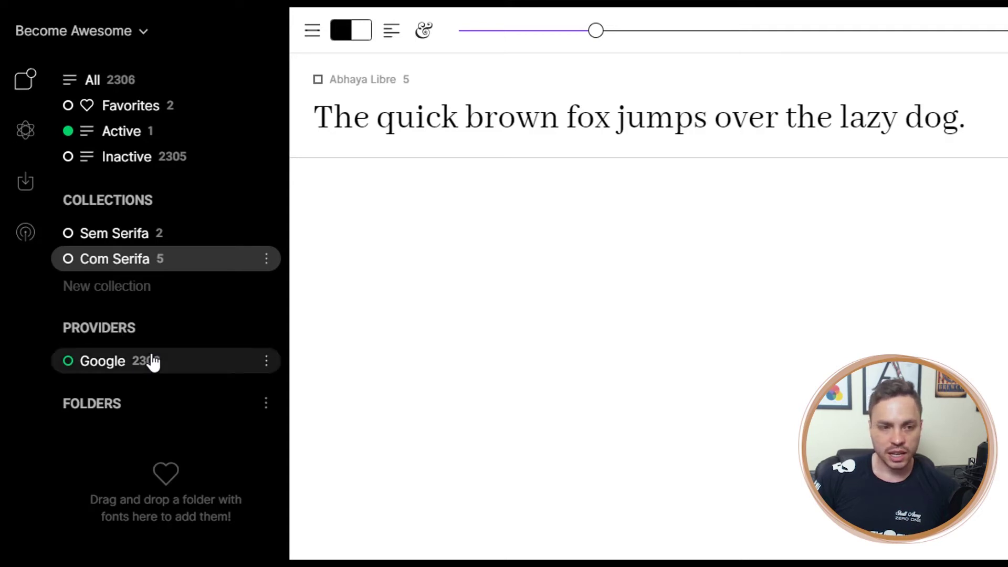
# Check the options available for the Google font provider and dismiss them without deleting it
pyautogui.click(268, 366)
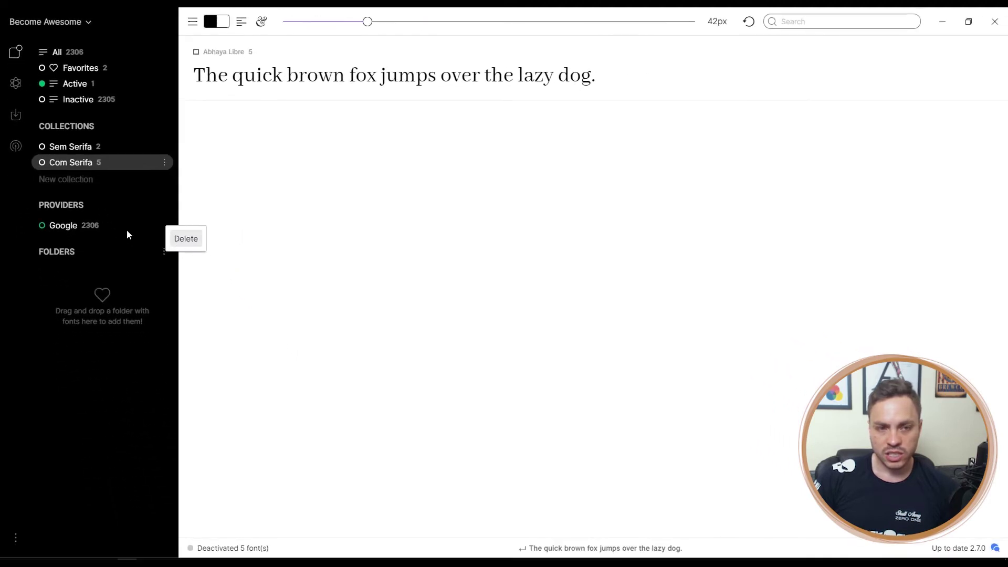
pyautogui.click(118, 199)
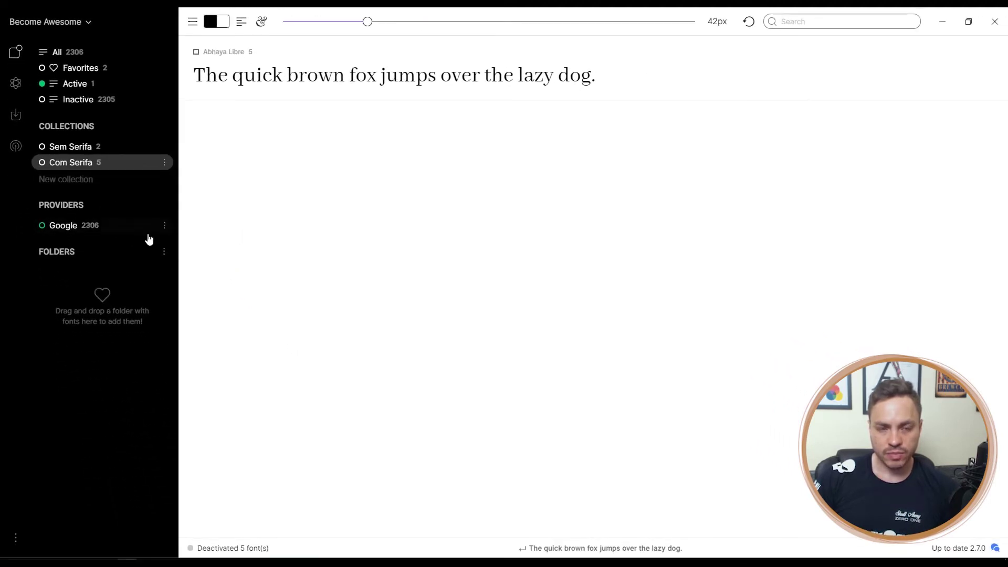
# Open FontBase's root folder in File Explorer and look through the Google font files inside Providers, then return to Providers
pyautogui.click(164, 254)
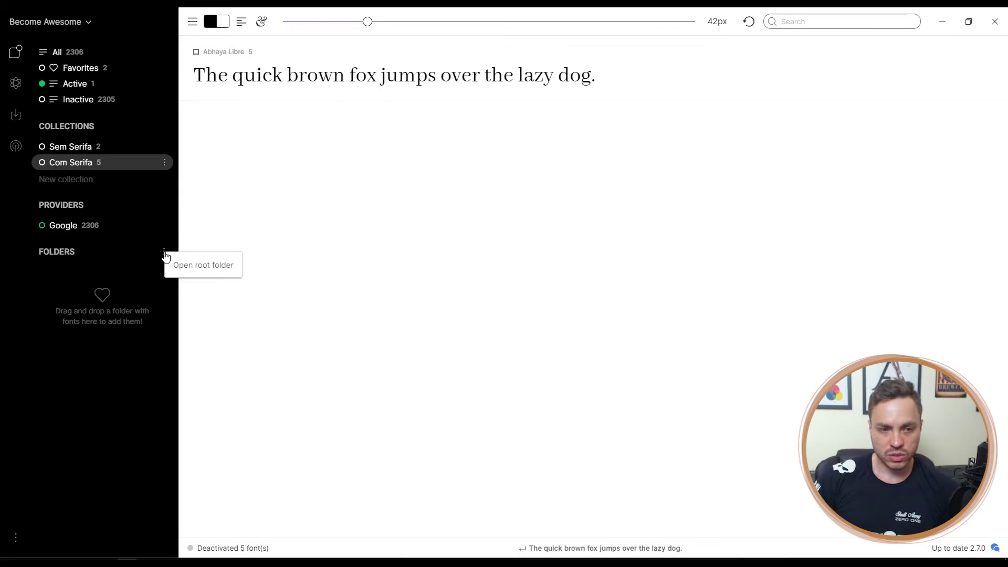
pyautogui.click(199, 270)
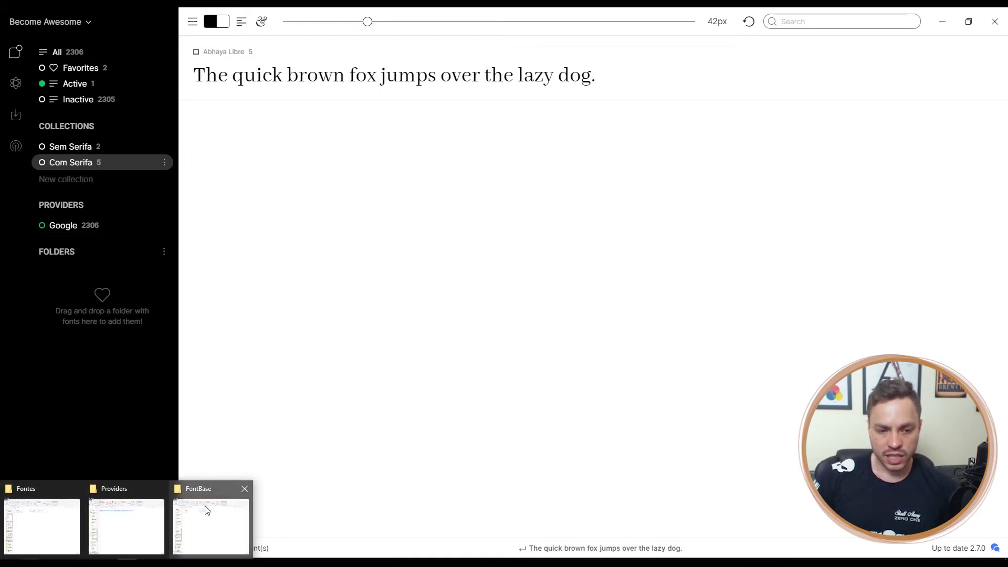
pyautogui.click(206, 507)
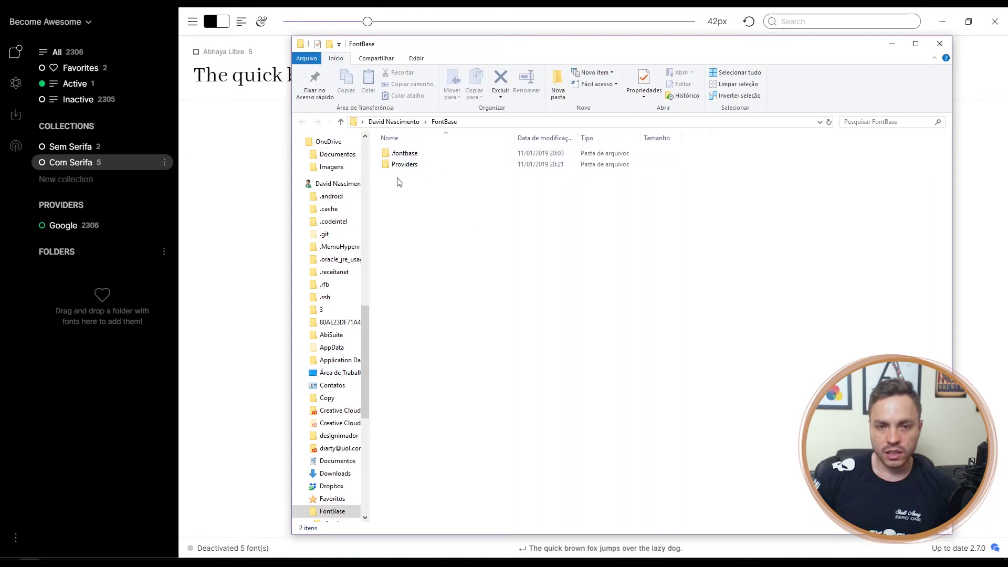
pyautogui.doubleClick(428, 168)
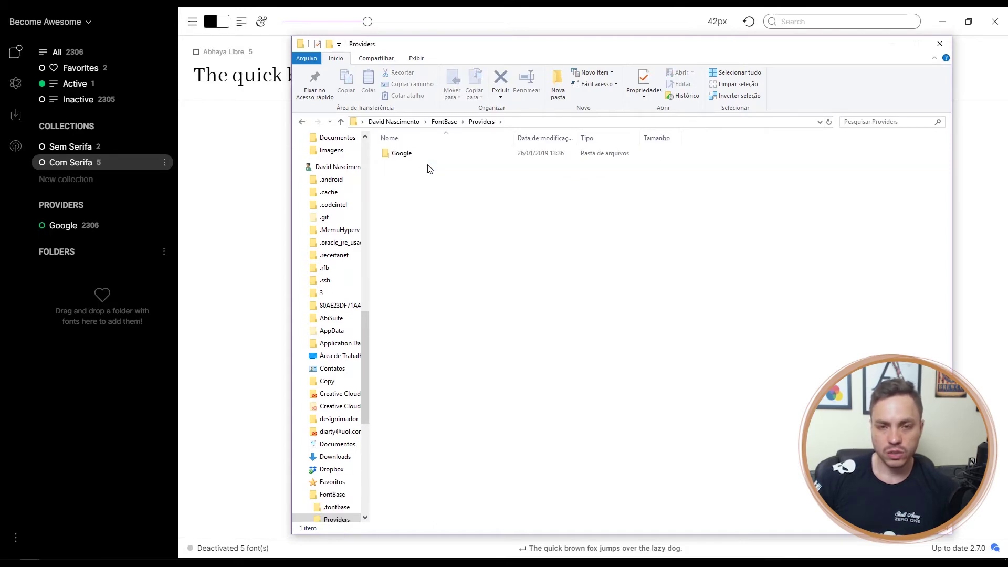
pyautogui.doubleClick(415, 157)
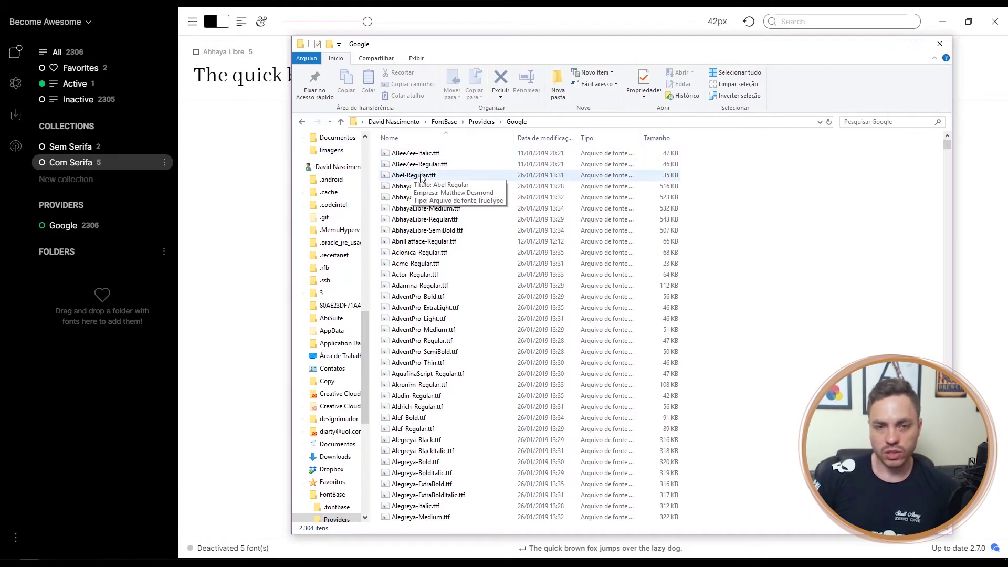
pyautogui.click(302, 122)
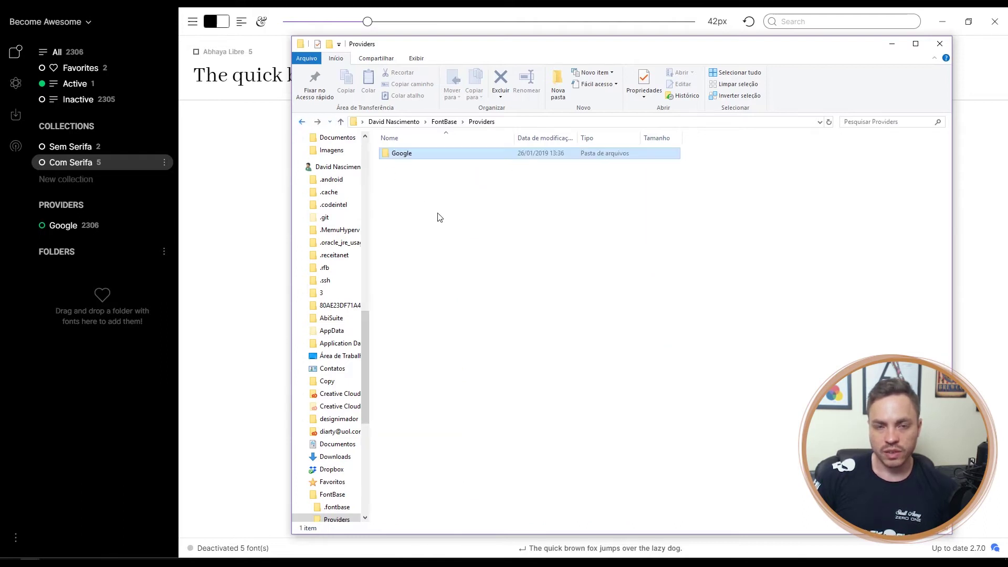
pyautogui.click(426, 195)
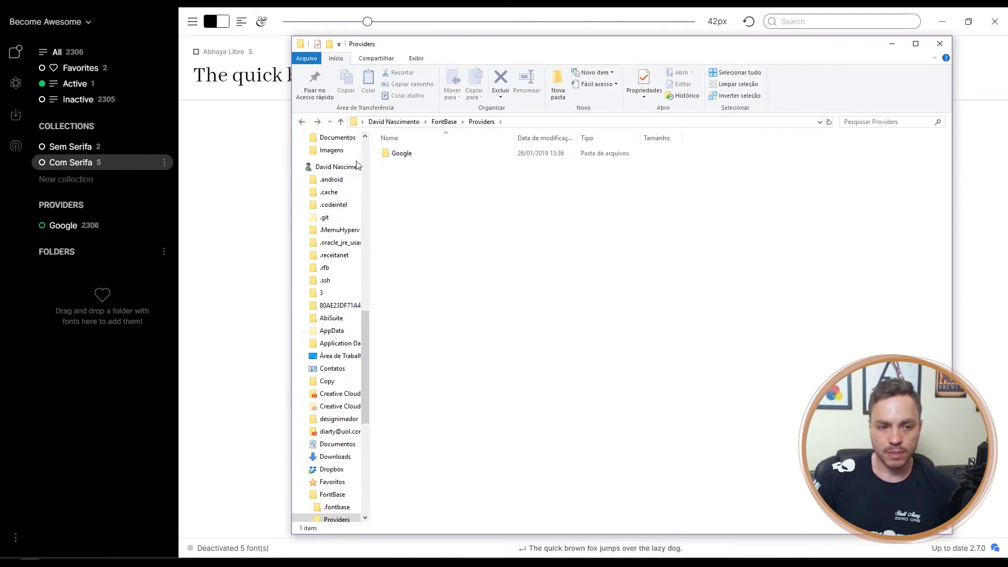
# Leave the FontBase root folder and go to the Fontes folder in Dropbox
pyautogui.click(301, 121)
pyautogui.scroll(1, 320, 256)
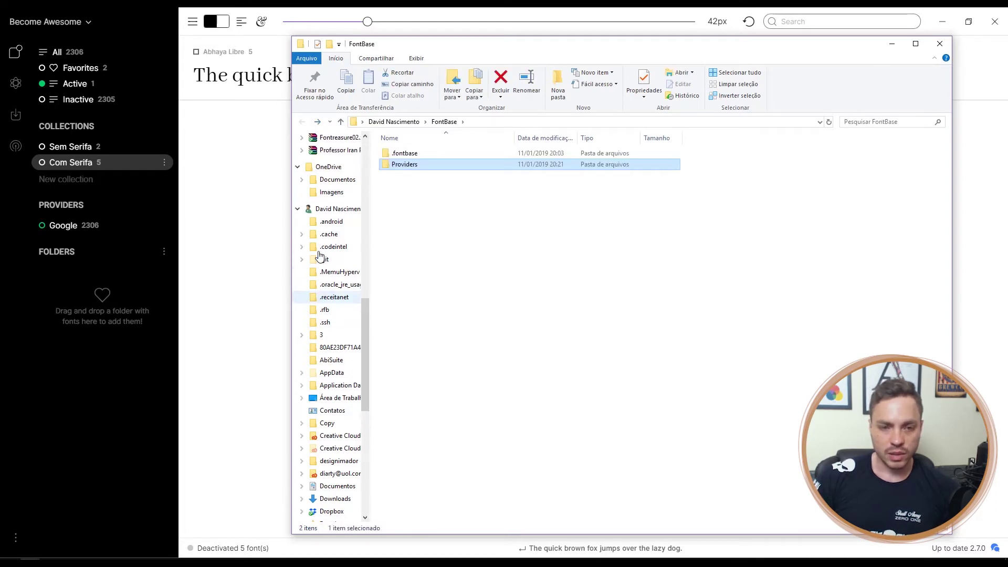
pyautogui.scroll(8, 320, 256)
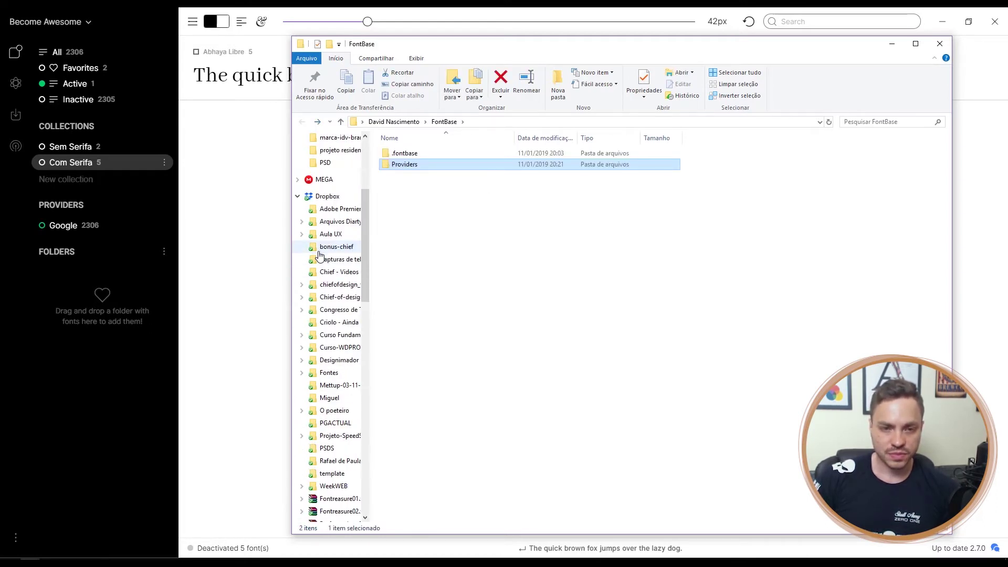
pyautogui.scroll(2, 320, 256)
pyautogui.click(327, 246)
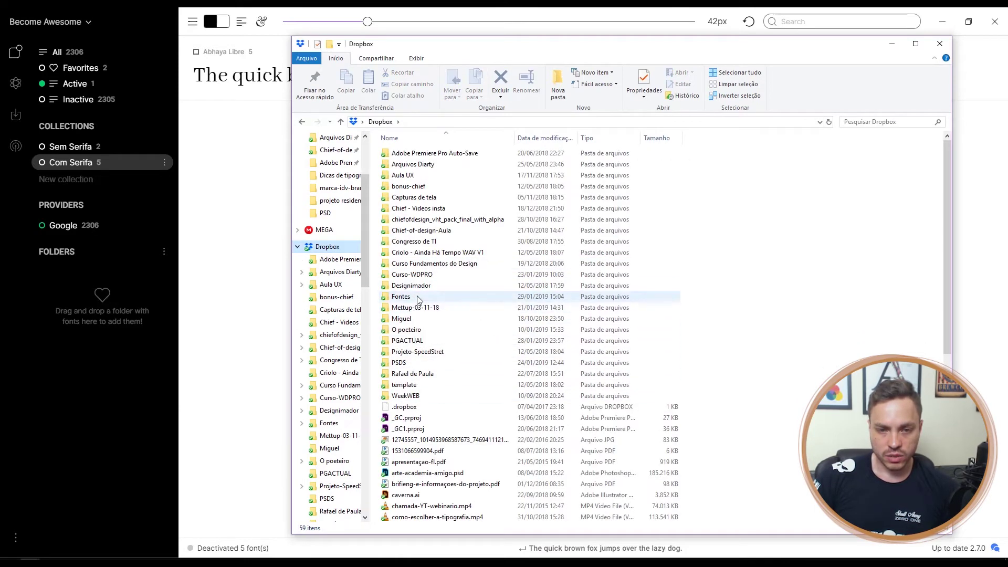
pyautogui.doubleClick(419, 298)
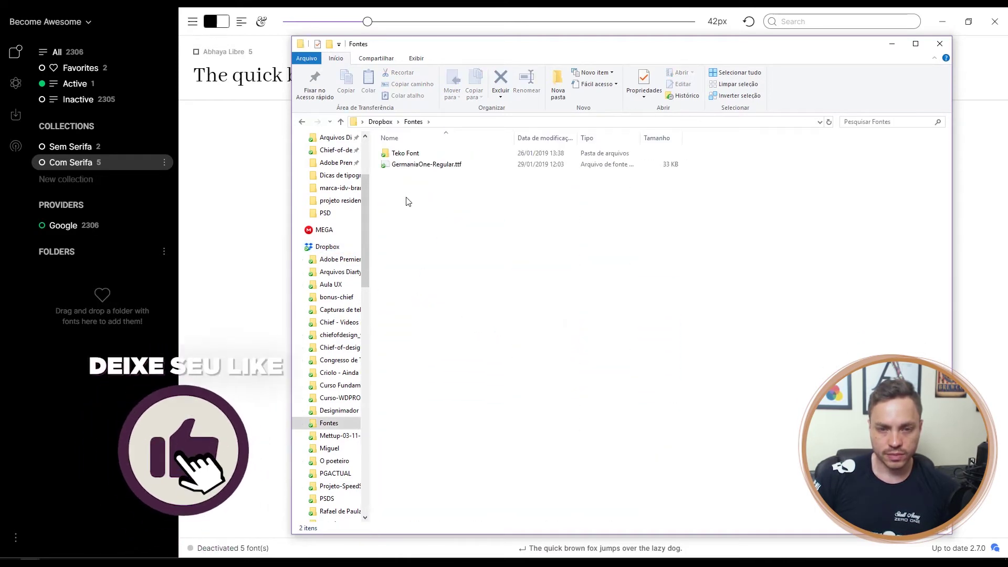
# Add the Teko Font folder from Fontes to FontBase's folders, put File Explorer away and display that folder's fonts
pyautogui.click(414, 154)
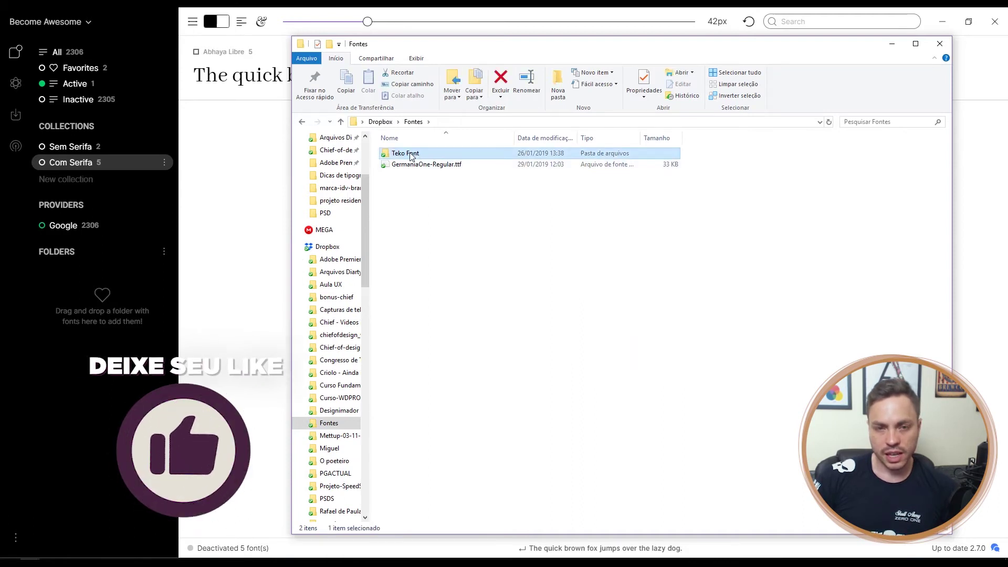
pyautogui.moveTo(415, 156); pyautogui.dragTo(72, 275)
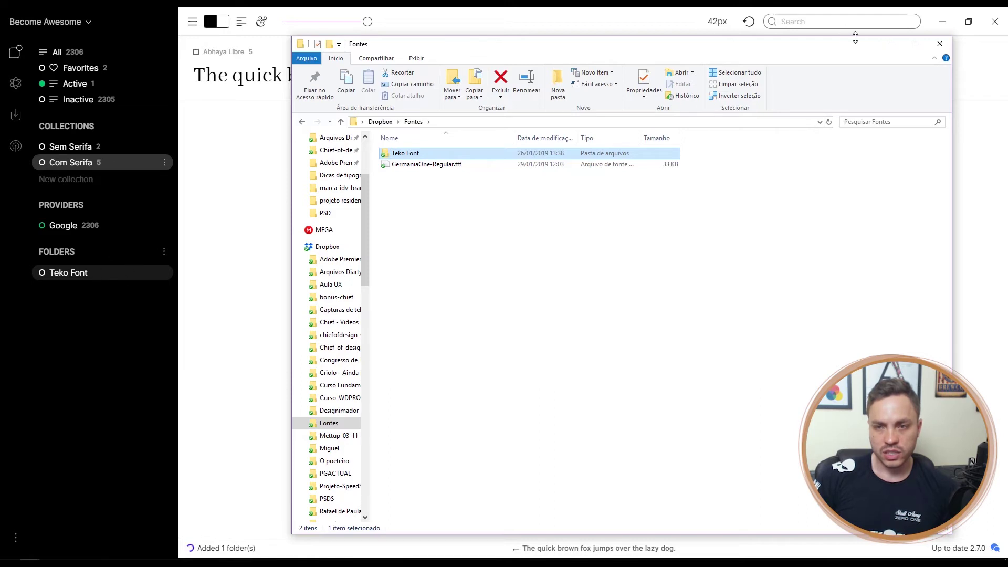
pyautogui.click(891, 44)
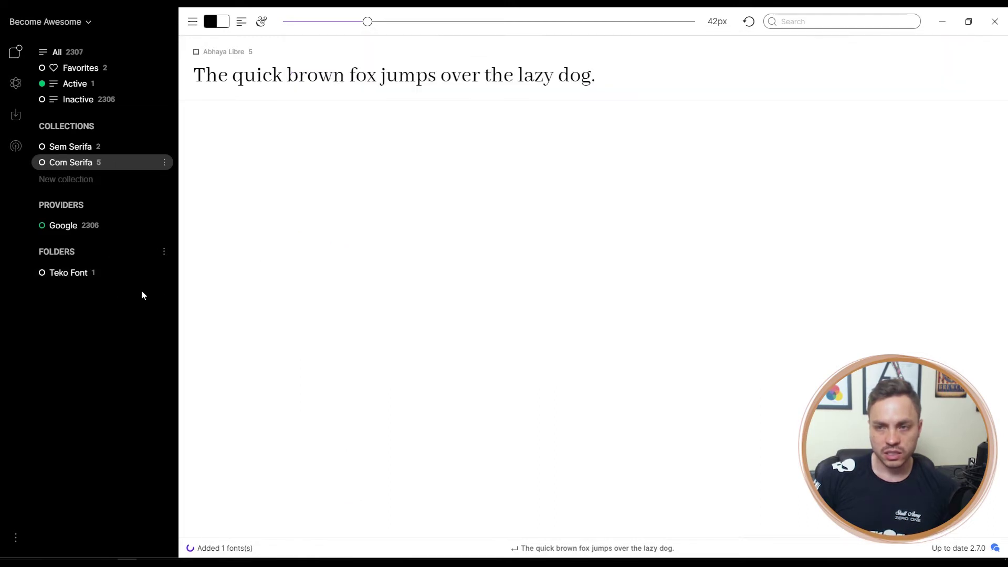
pyautogui.click(68, 274)
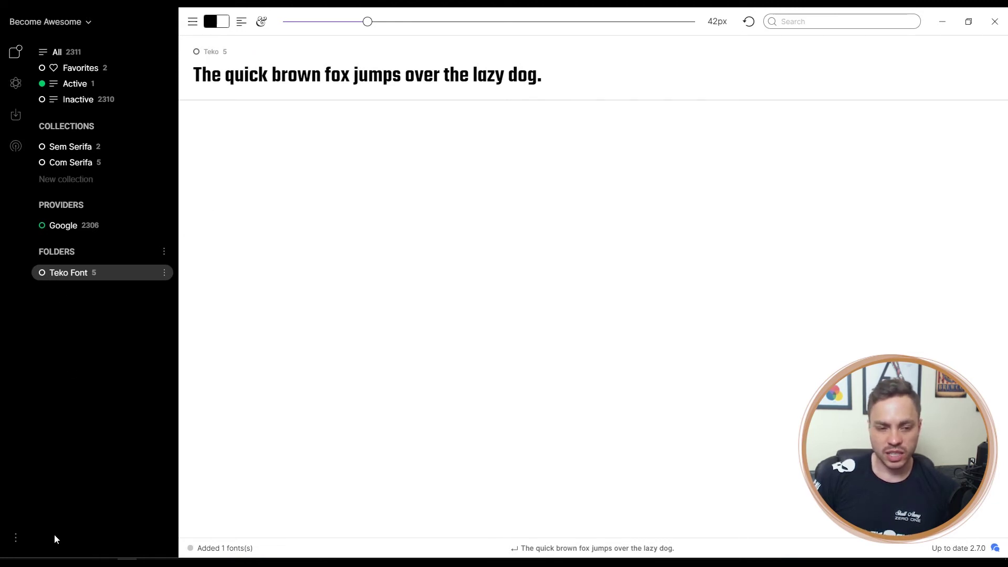
# Switch back to the Fontes folder in File Explorer and add the loose GermaniaOne-Regular.ttf file to FontBase
pyautogui.moveTo(127, 561)
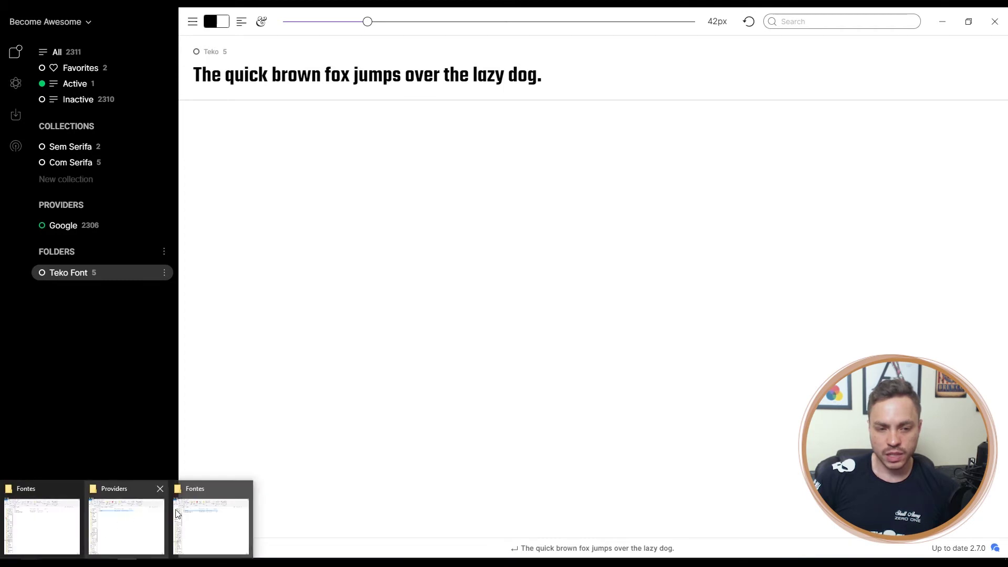
pyautogui.click(202, 512)
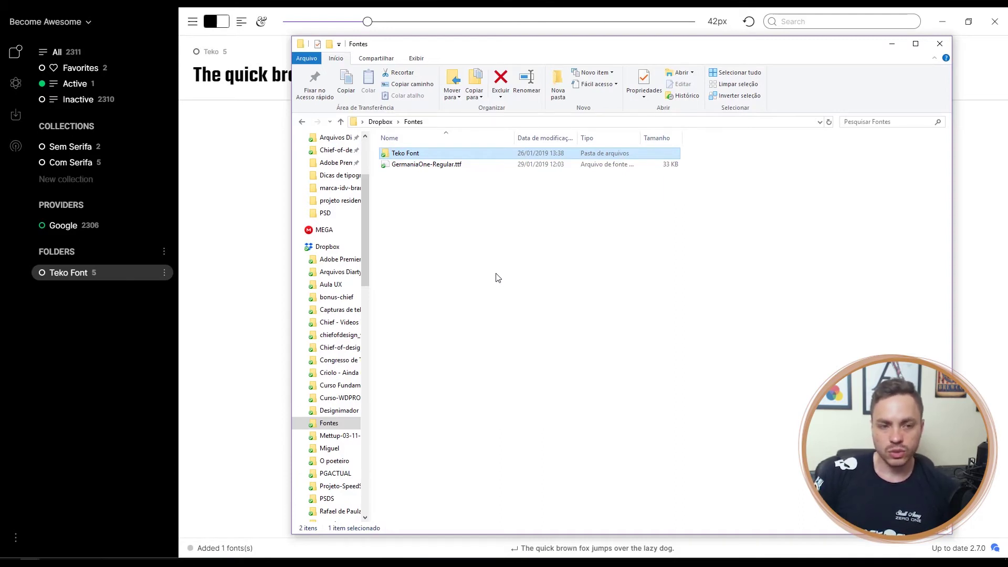
pyautogui.click(450, 189)
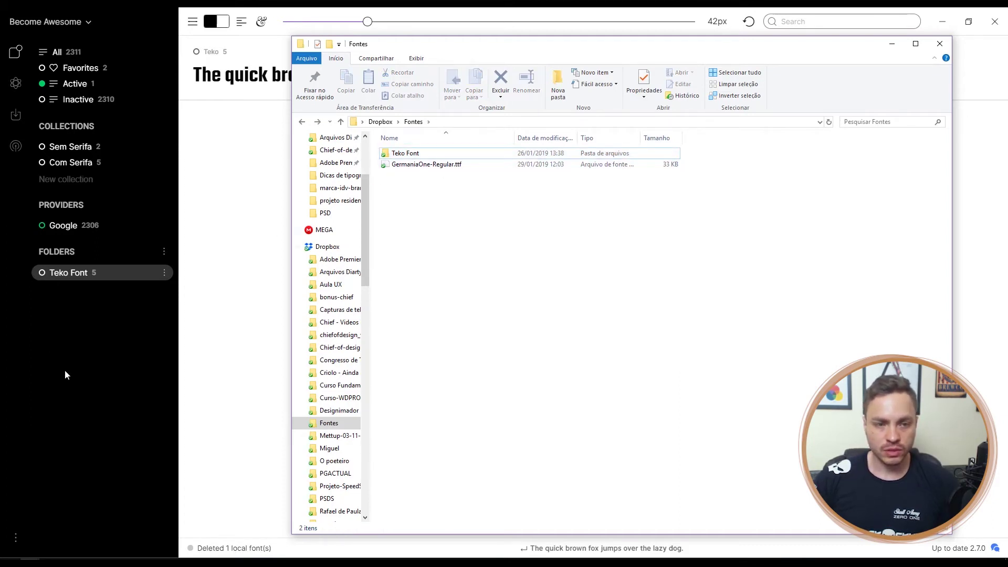
pyautogui.moveTo(403, 164); pyautogui.dragTo(99, 319)
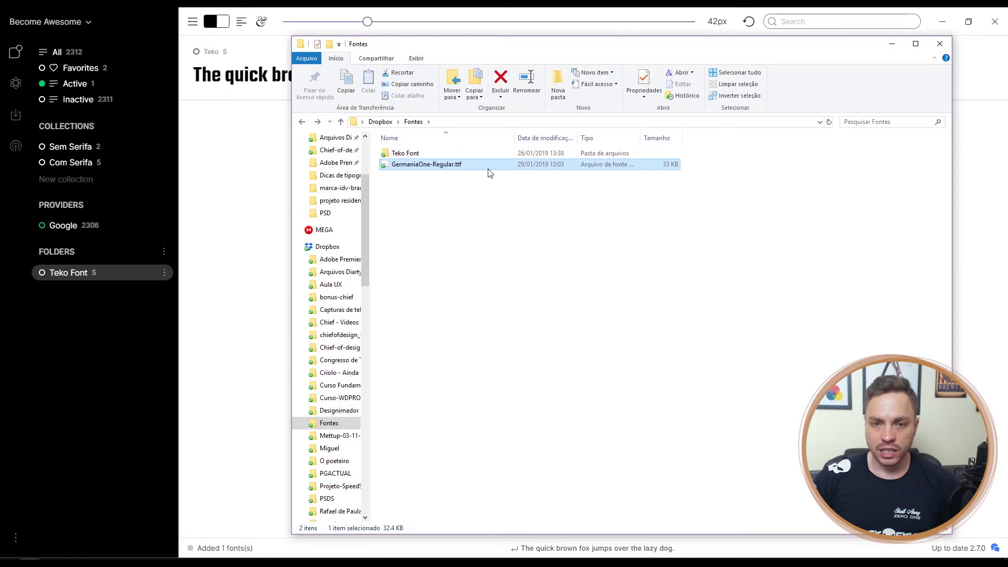
# Arrange the FontBase window and the Fontes folder window side by side, with FontBase on the left
pyautogui.moveTo(643, 47); pyautogui.dragTo(837, 43)
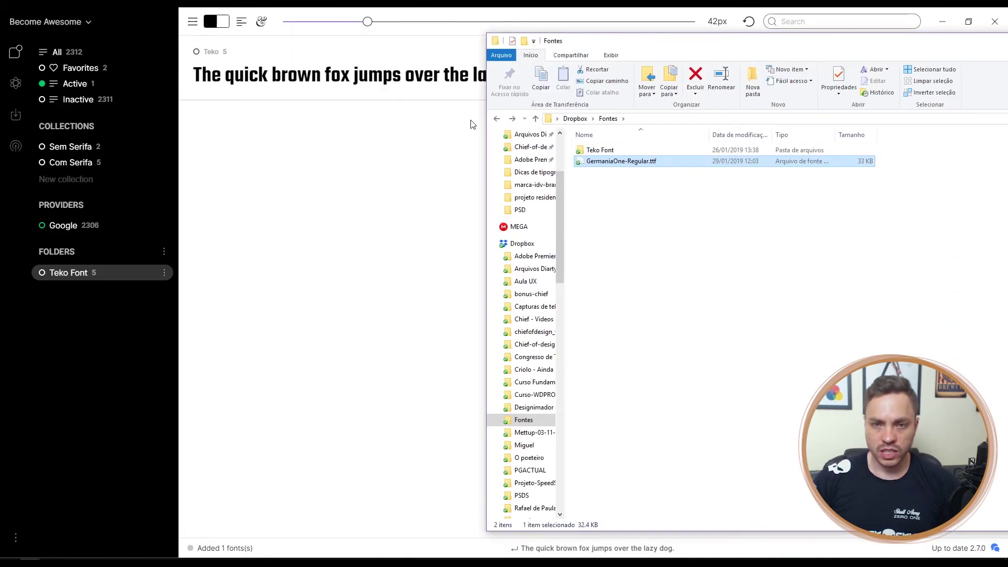
pyautogui.click(386, 175)
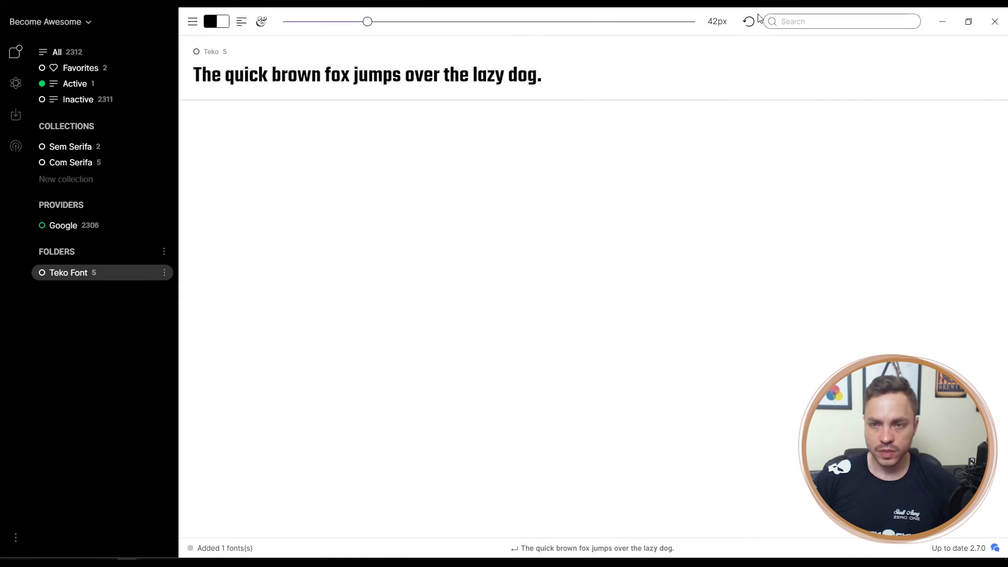
pyautogui.moveTo(762, 17); pyautogui.dragTo(1, 62)
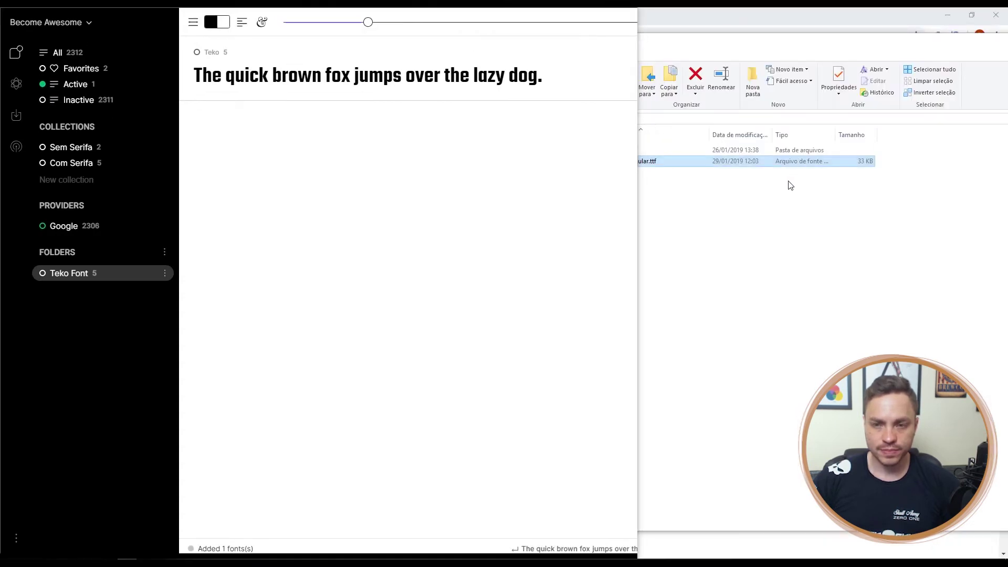
pyautogui.click(780, 193)
# Try again to place the loose GermaniaOne-Regular.ttf file under FontBase's folders, and deselect it
pyautogui.moveTo(778, 139); pyautogui.dragTo(372, 236)
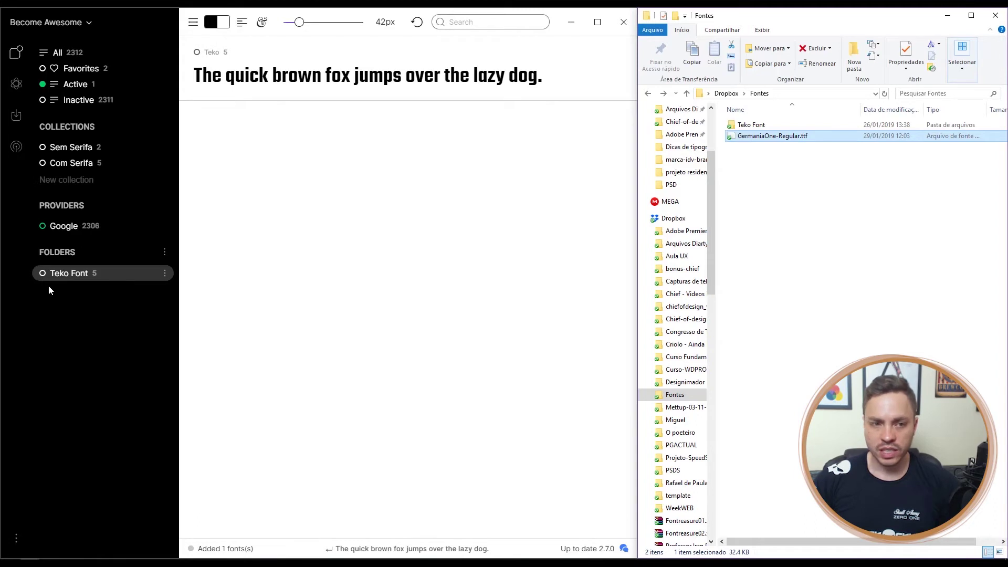
pyautogui.click(125, 294)
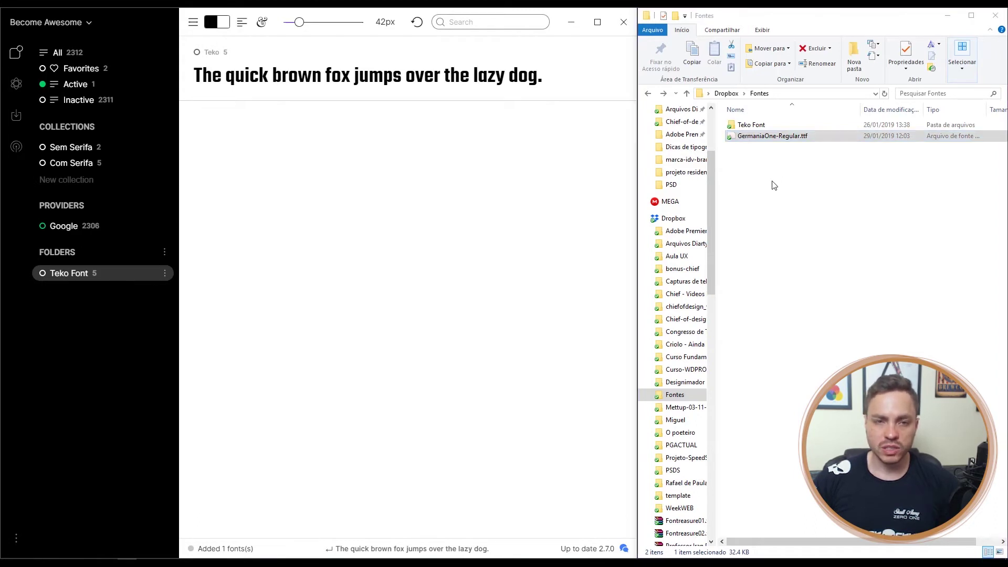
pyautogui.click(773, 203)
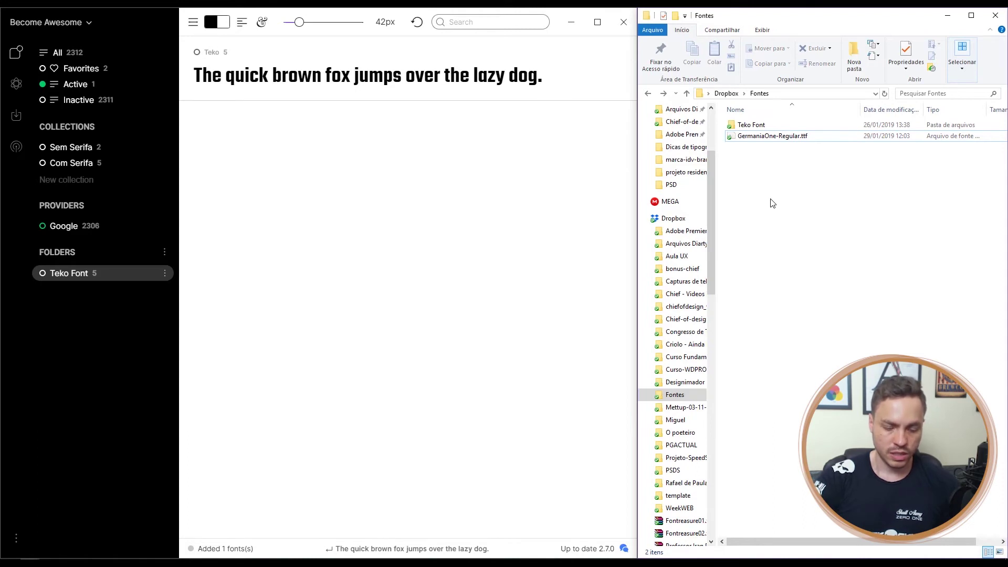
# Create a new folder inside Fontes and name it GermaniaOne-Regular
pyautogui.hotkey('ctrl', 'shift', 'n')
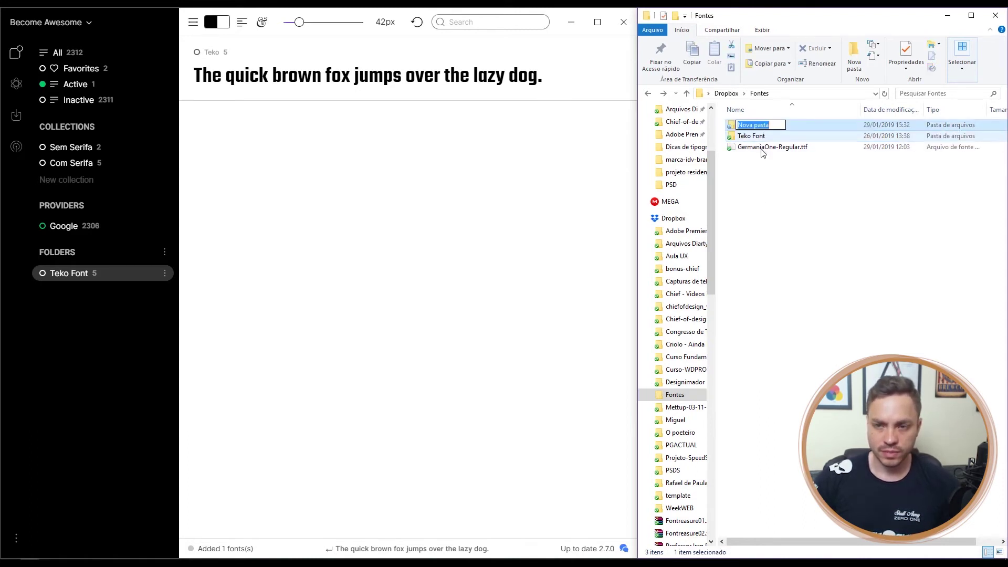
pyautogui.click(764, 149)
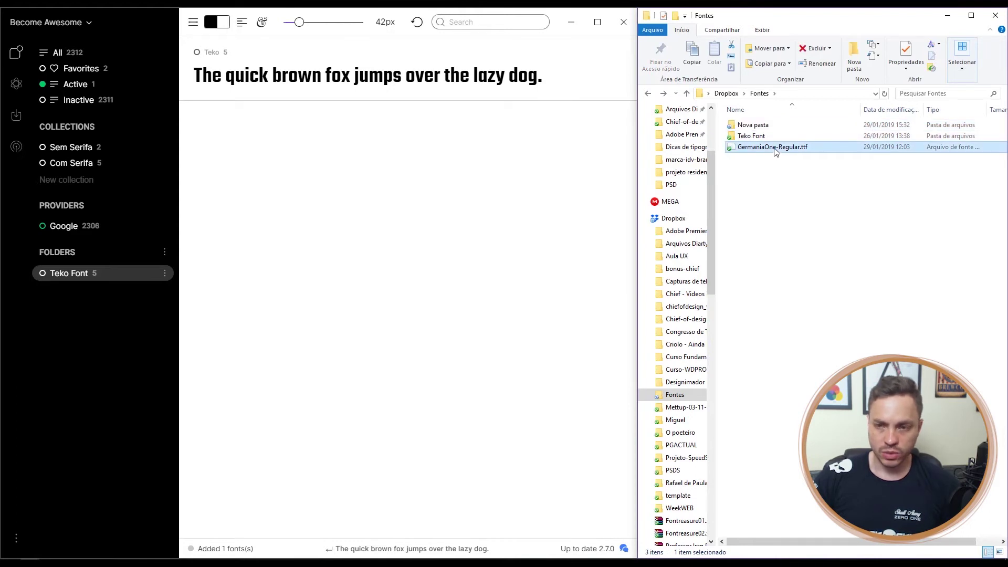
pyautogui.moveTo(768, 153); pyautogui.dragTo(762, 128)
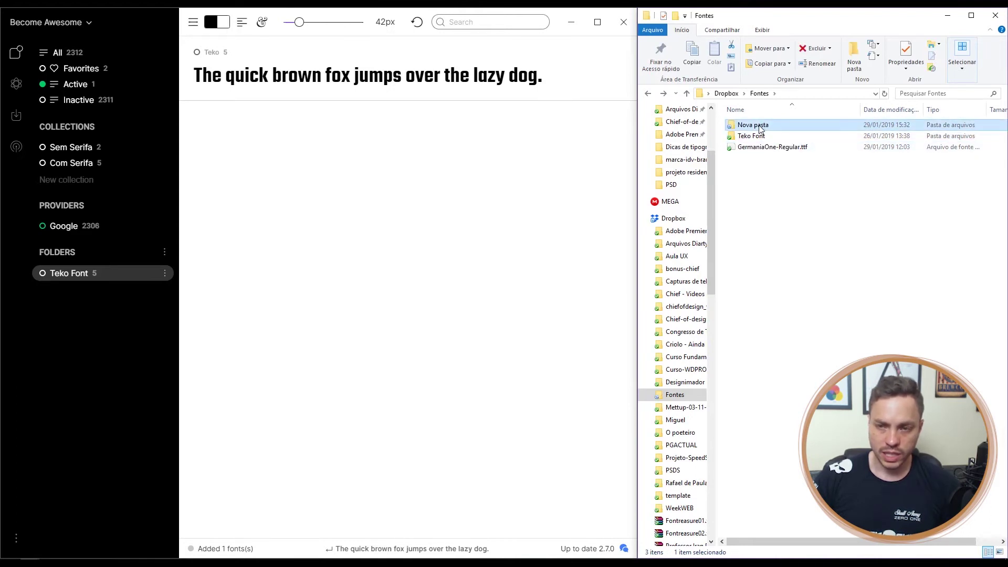
pyautogui.click(768, 132)
pyautogui.press('F2')
pyautogui.write('GermaniaOne-Regular')
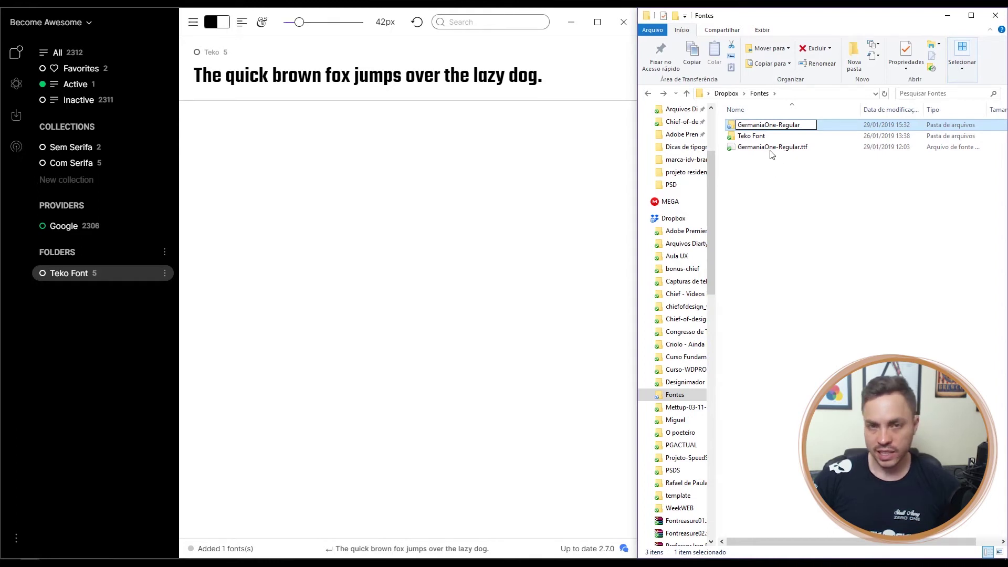
# Move GermaniaOne-Regular.ttf into its new folder, then add that folder to FontBase's folders and display its font
pyautogui.moveTo(751, 152); pyautogui.dragTo(106, 302)
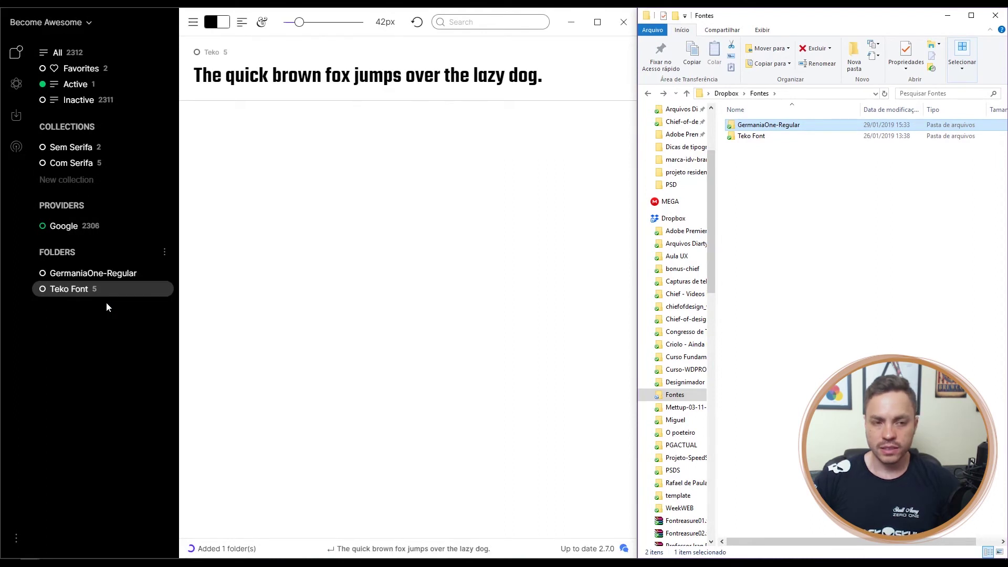
pyautogui.click(128, 276)
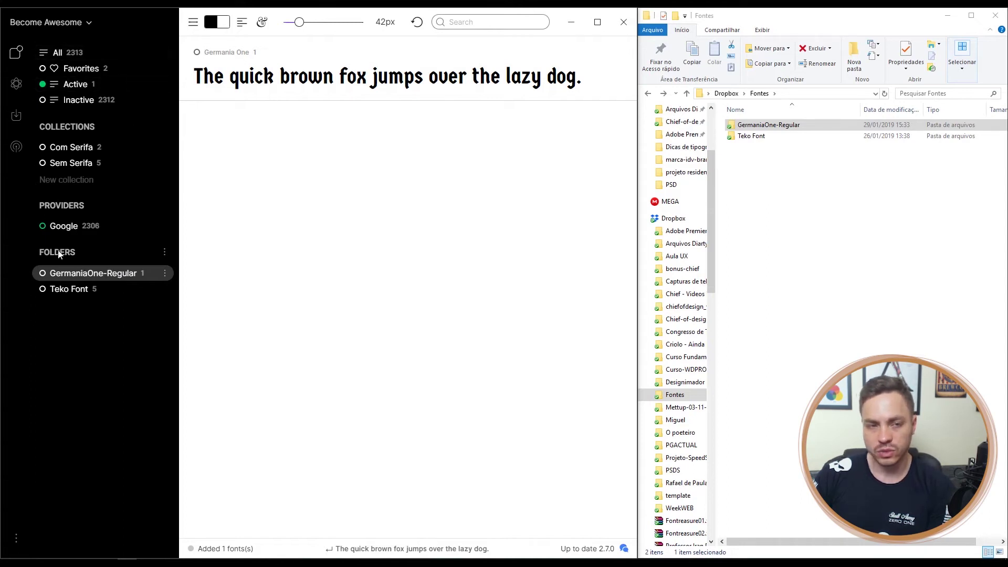
# Open the sample text page and set the font of its body paragraphs to Bokor Regular
pyautogui.click(17, 85)
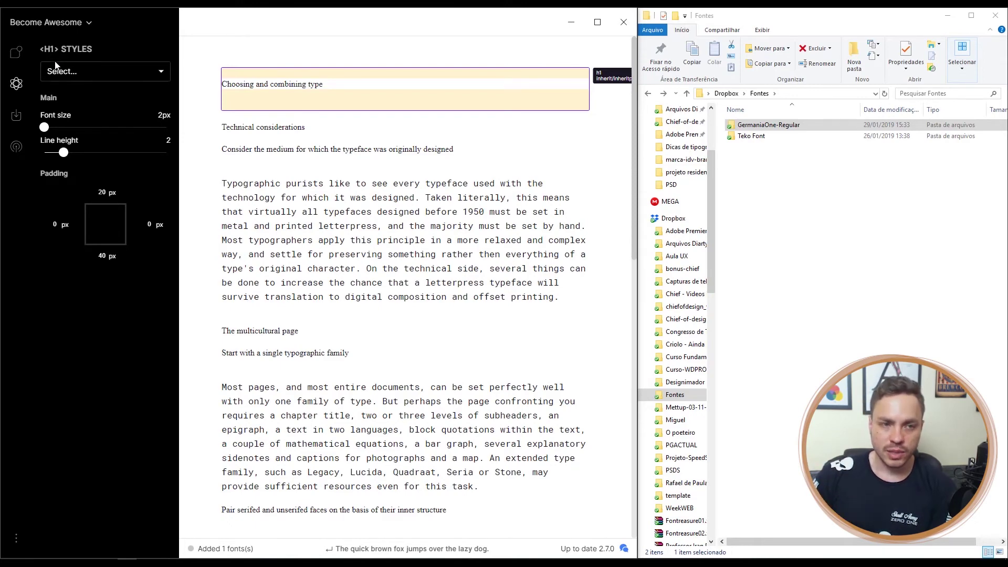
pyautogui.click(277, 195)
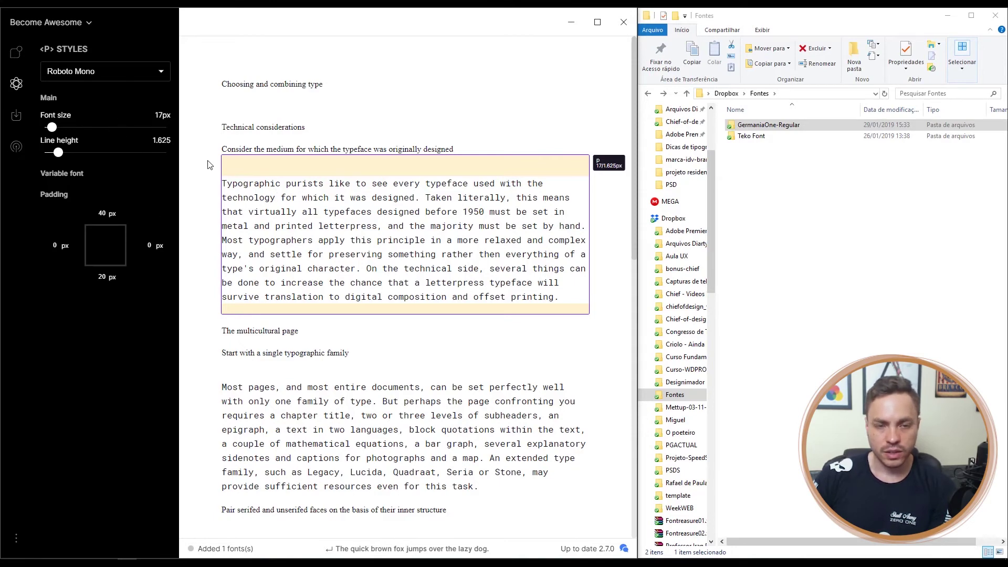
pyautogui.click(94, 77)
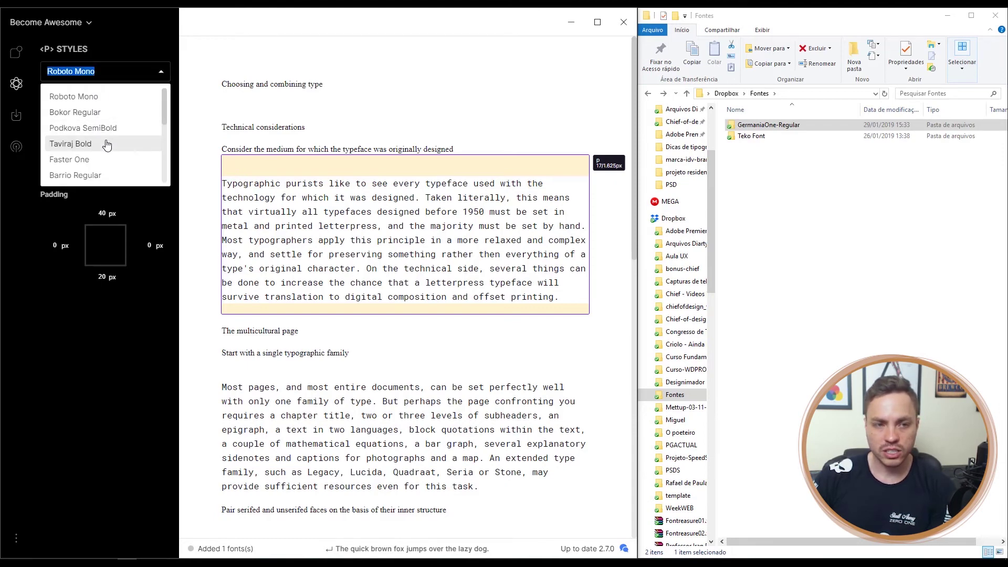
pyautogui.scroll(-1, 102, 141)
pyautogui.scroll(1, 101, 126)
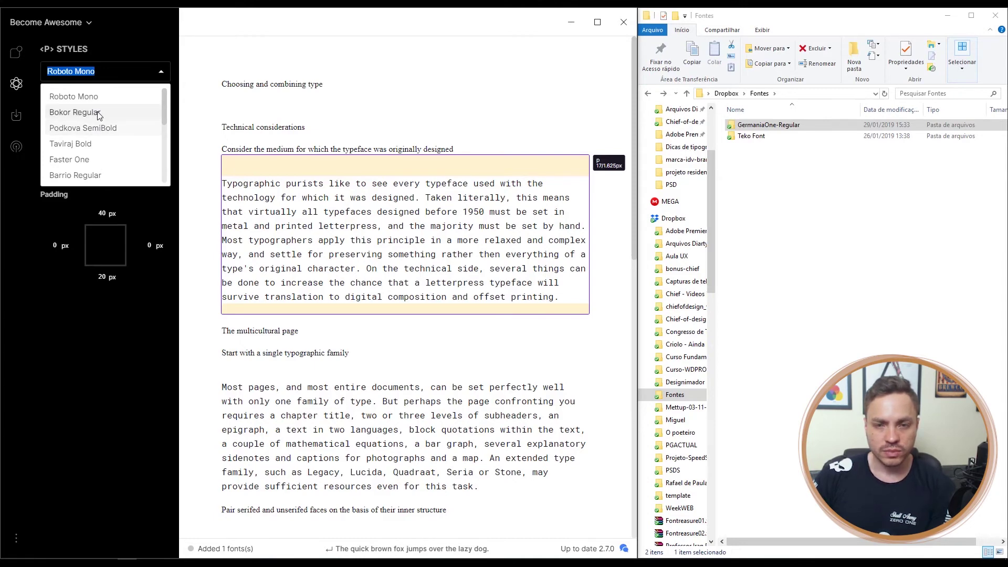
pyautogui.click(98, 113)
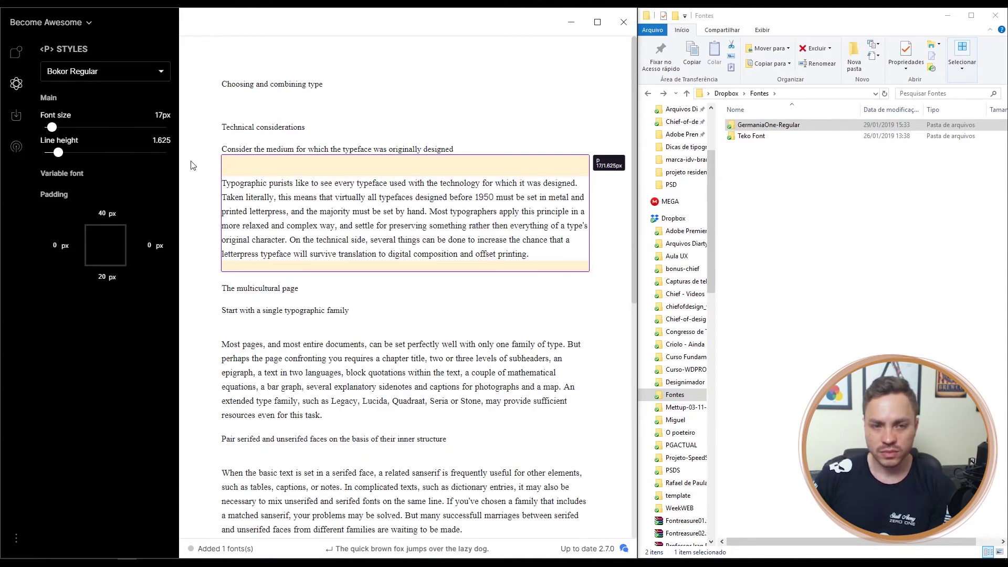
# Set the paragraph style's font size to 16 px, its line height to 2.3125 and its top padding to 38 px
pyautogui.moveTo(52, 127)
pyautogui.mouseDown()
pyautogui.moveTo(94, 127)
pyautogui.moveTo(52, 128)
pyautogui.mouseUp()
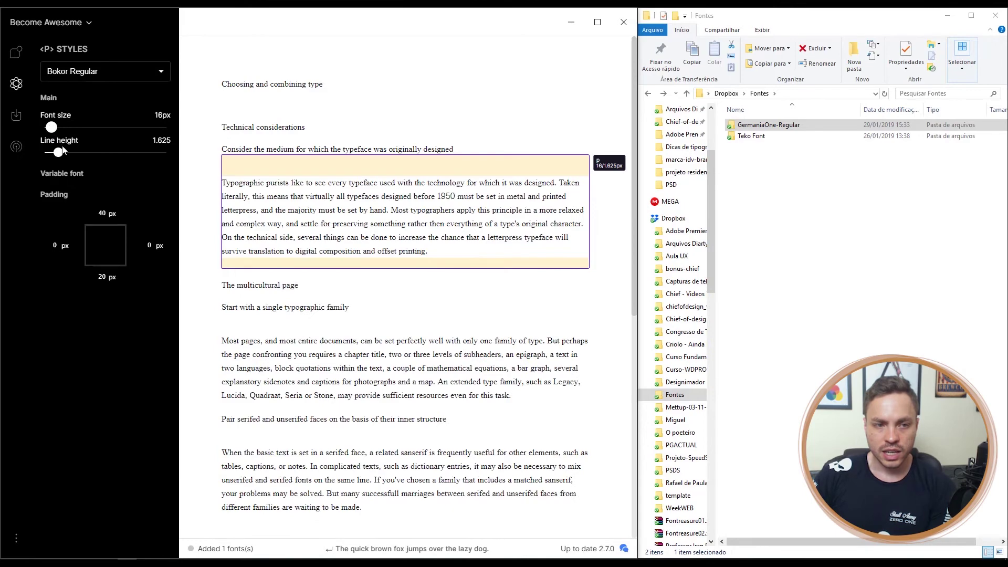
pyautogui.moveTo(114, 156); pyautogui.dragTo(67, 153)
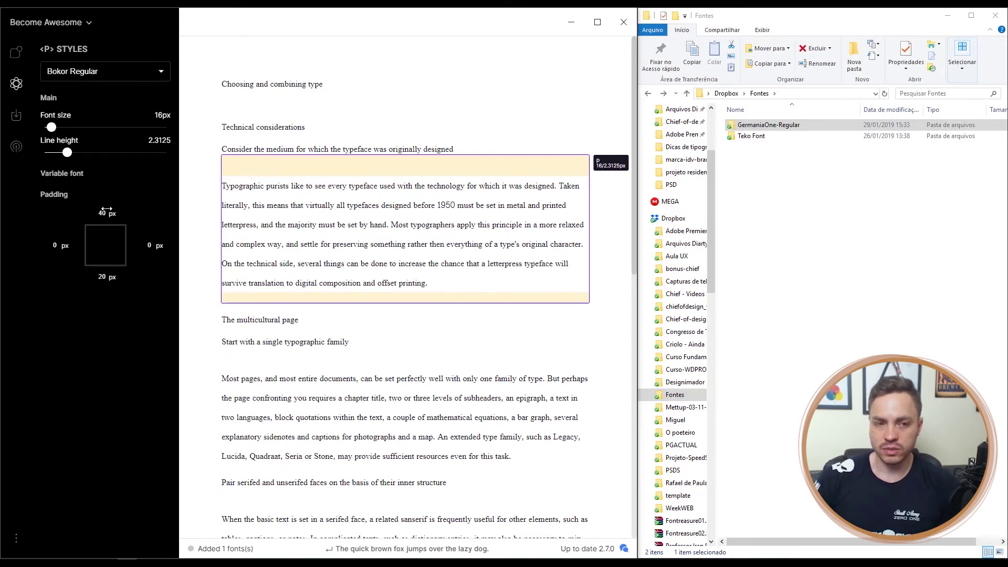
pyautogui.moveTo(106, 210); pyautogui.dragTo(267, 152)
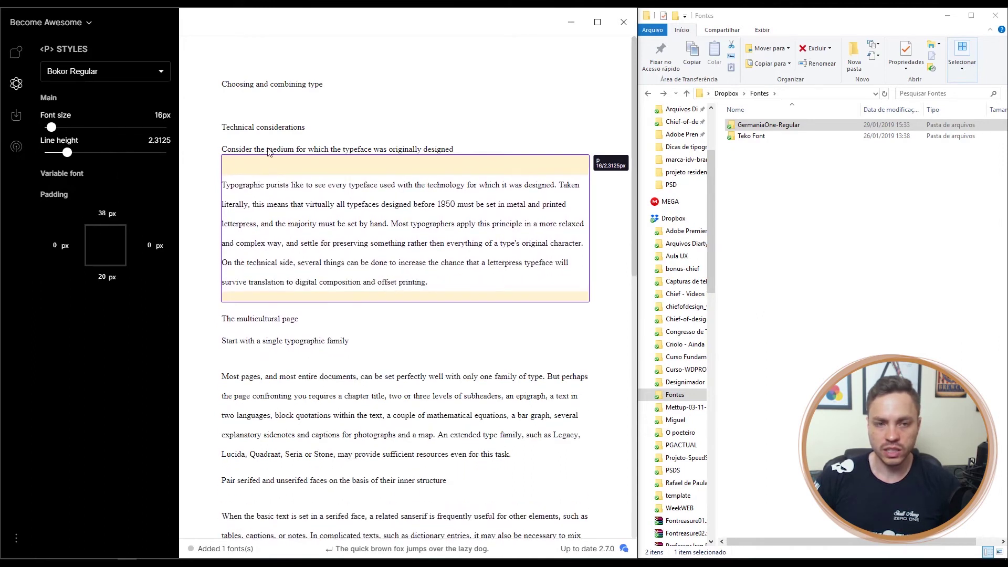
# Set the H3 heading style to Bokor Regular with a font size of 52 px
pyautogui.click(294, 141)
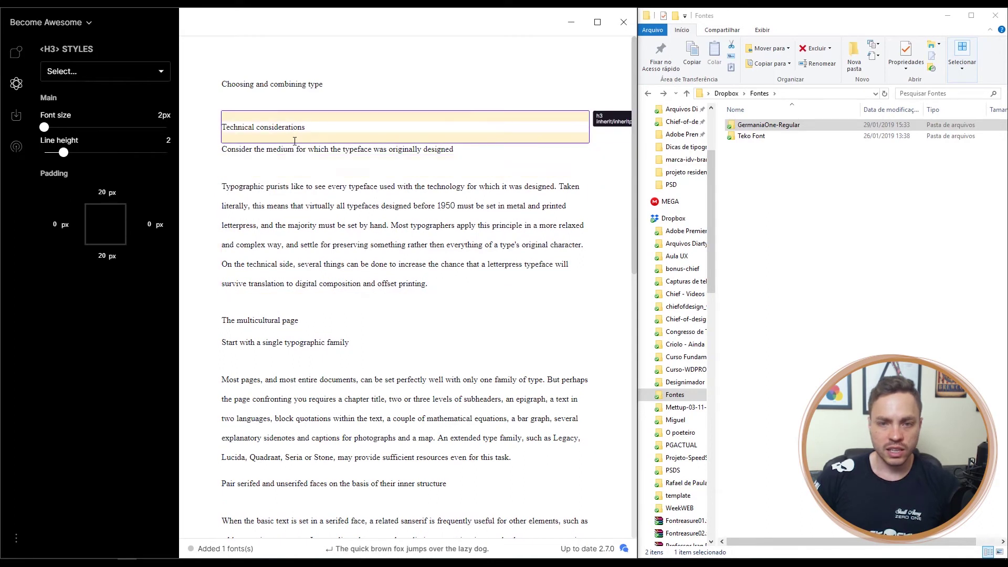
pyautogui.click(116, 78)
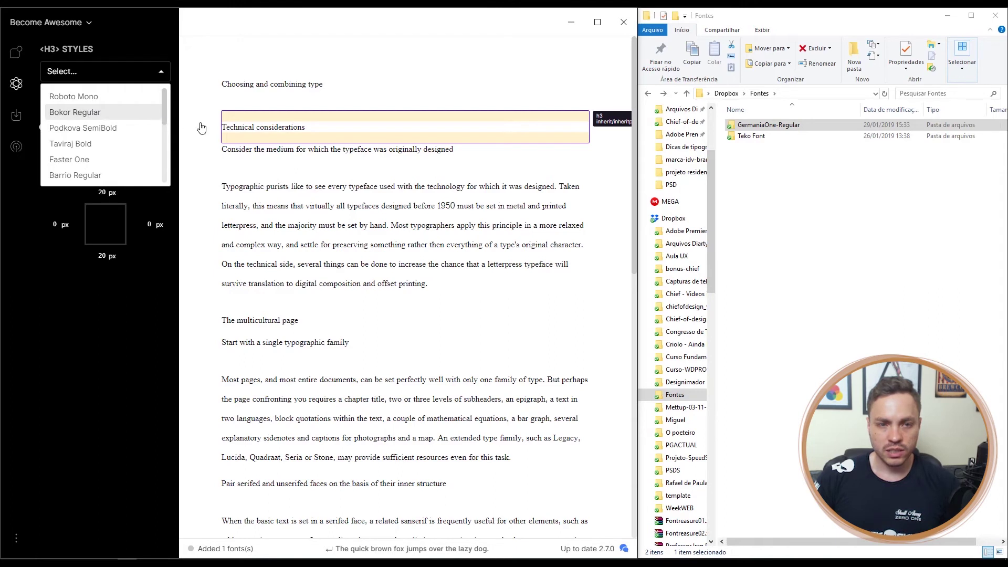
pyautogui.press('Return')
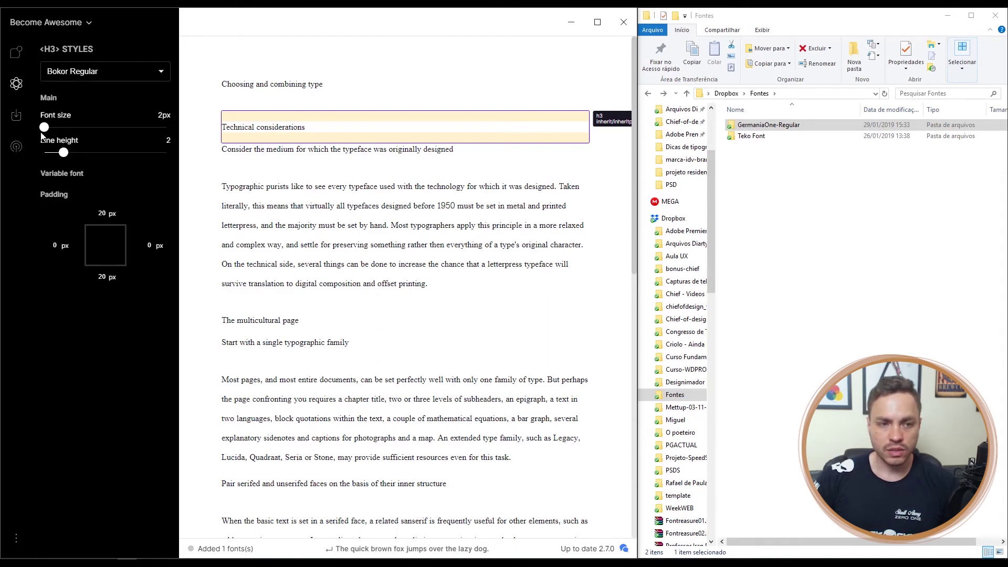
pyautogui.moveTo(44, 127); pyautogui.dragTo(63, 121)
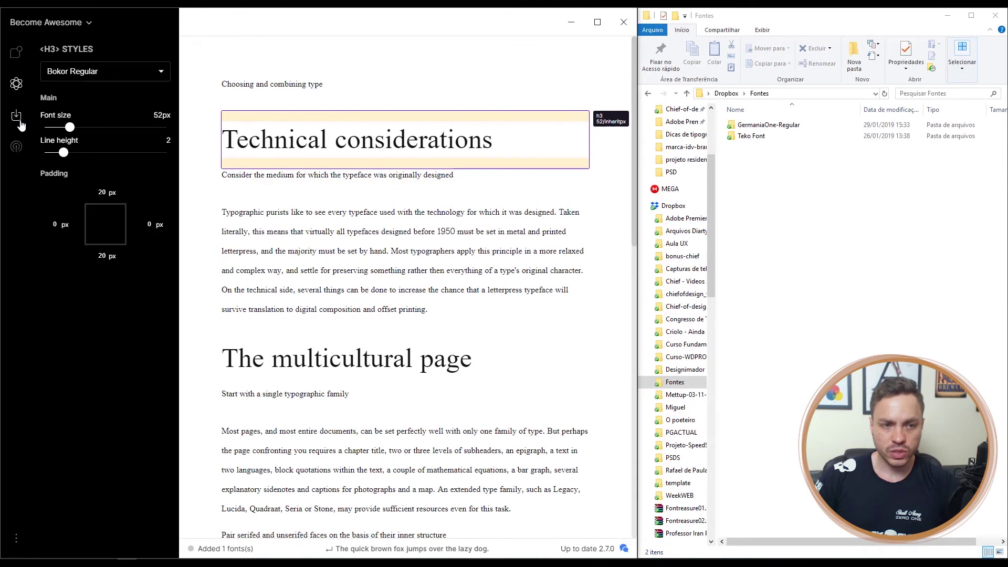
# View the two remaining sections, then set the default preview text in the settings to "Chief of Design"
pyautogui.click(18, 116)
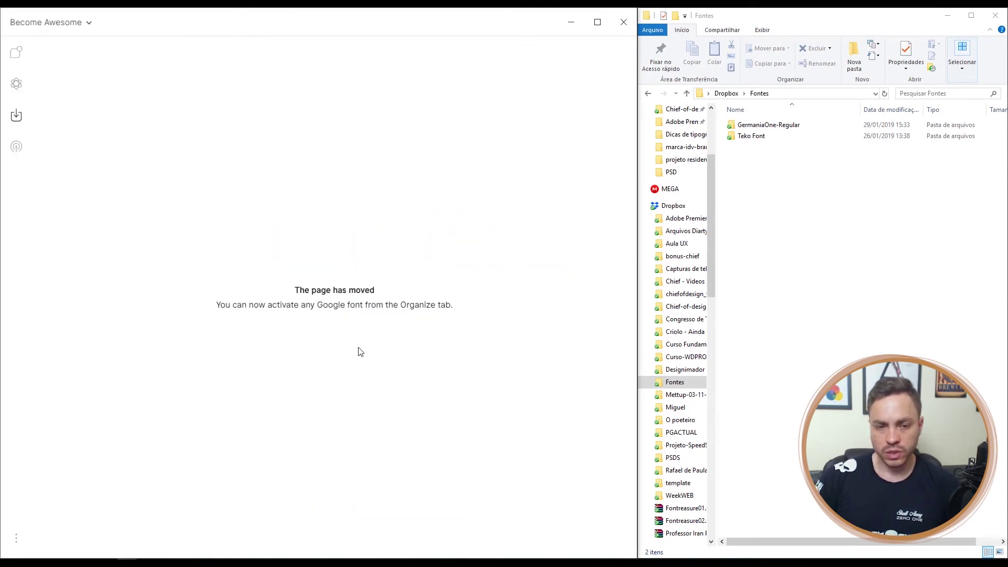
pyautogui.click(24, 148)
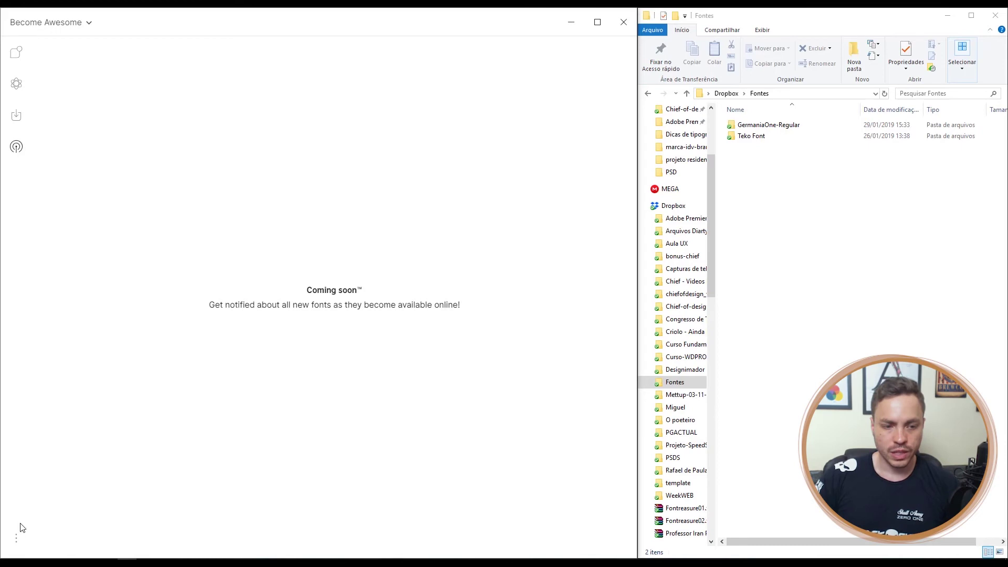
pyautogui.click(17, 538)
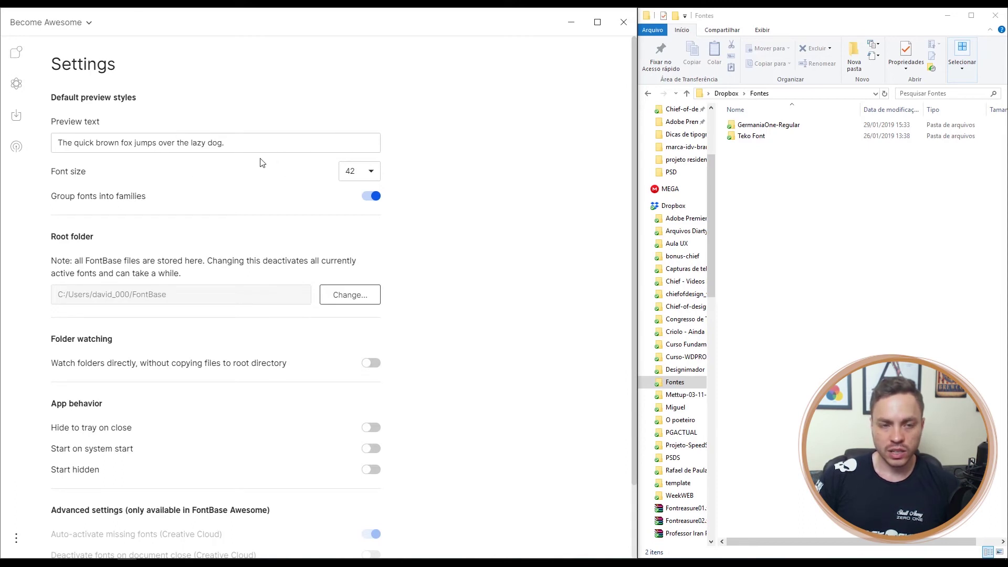
pyautogui.click(248, 148)
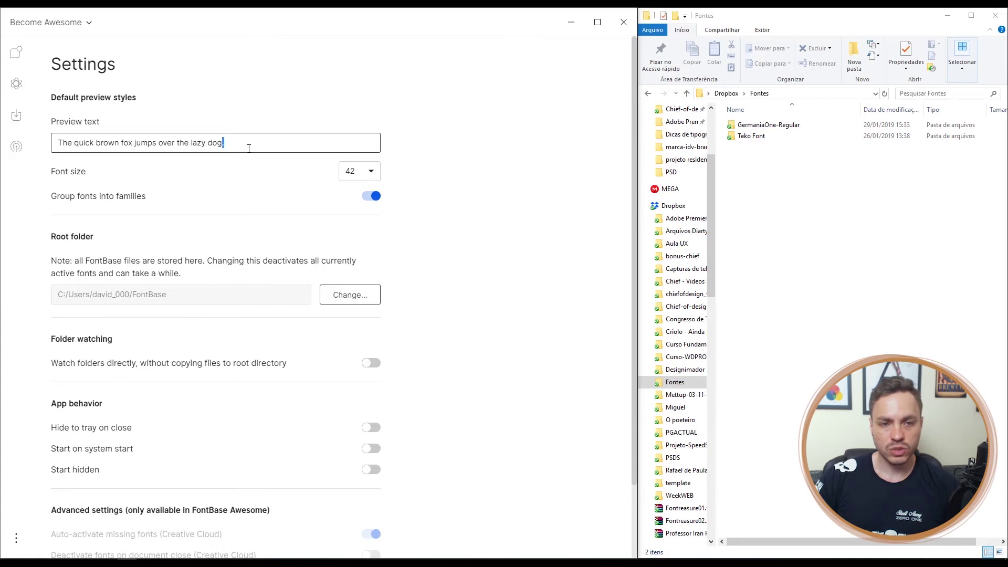
pyautogui.hotkey('ctrl', 'a')
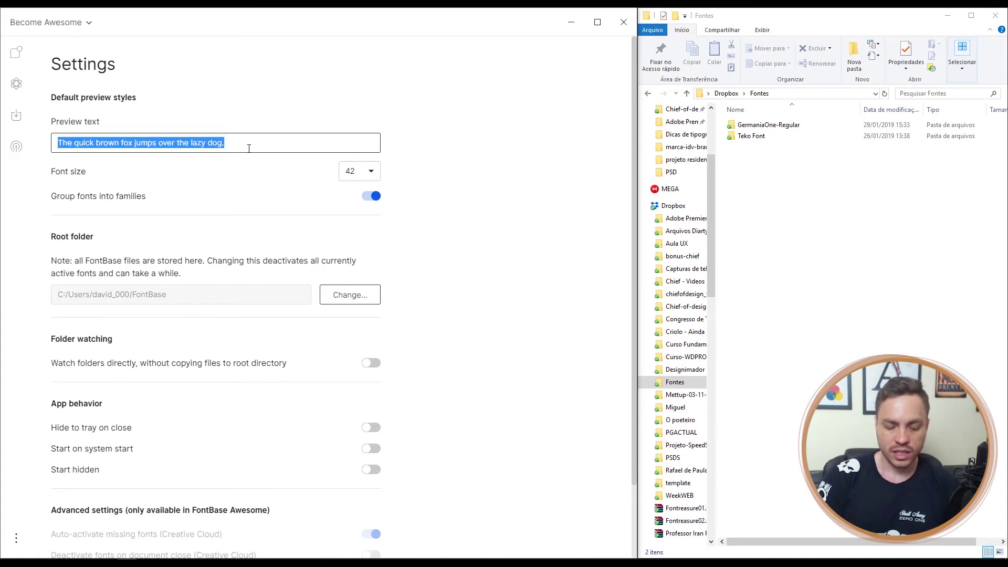
pyautogui.write('Chief of D')
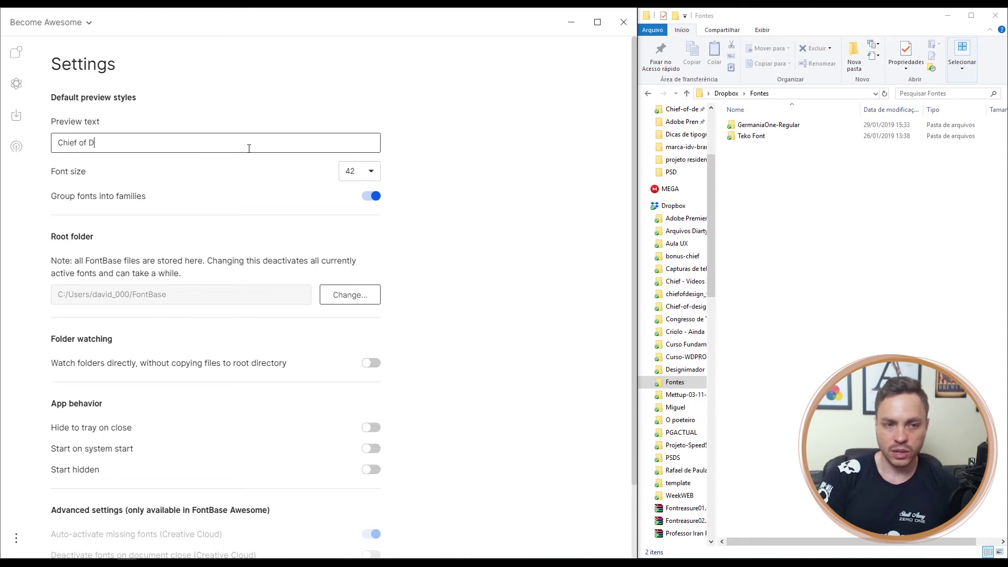
pyautogui.write('esign')
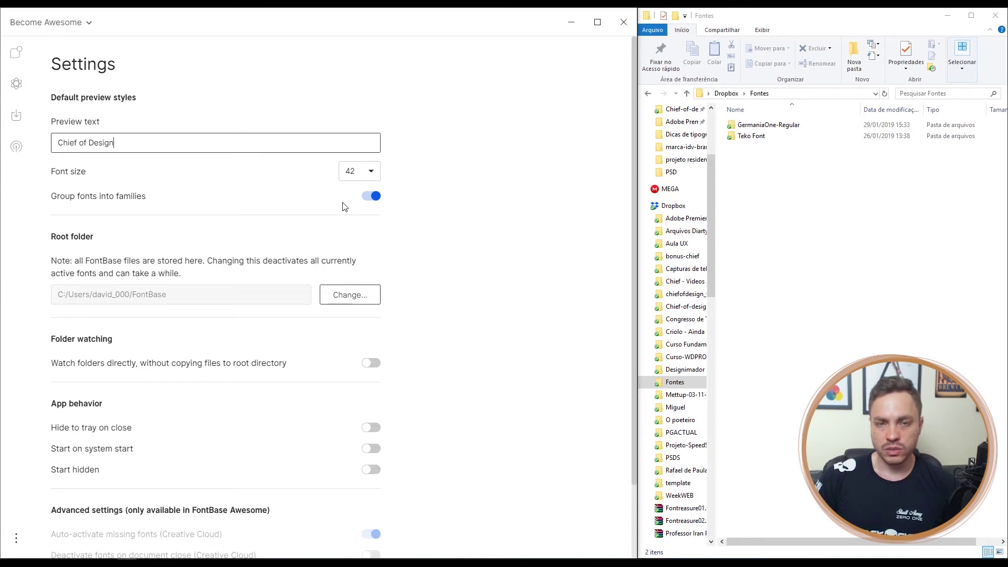
# Examine the default preview font sizes and the remaining settings, then return to the list of all fonts
pyautogui.click(368, 180)
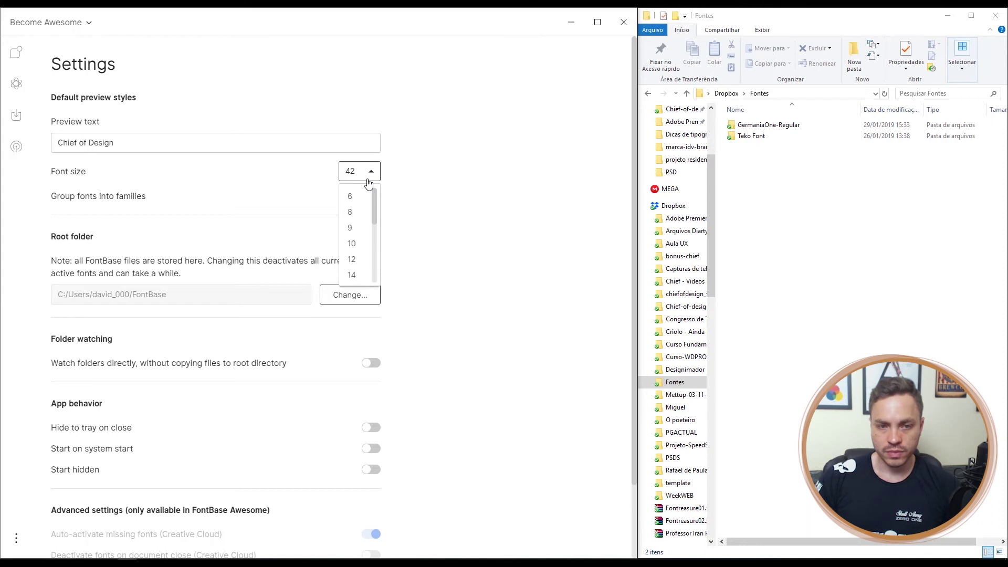
pyautogui.click(287, 203)
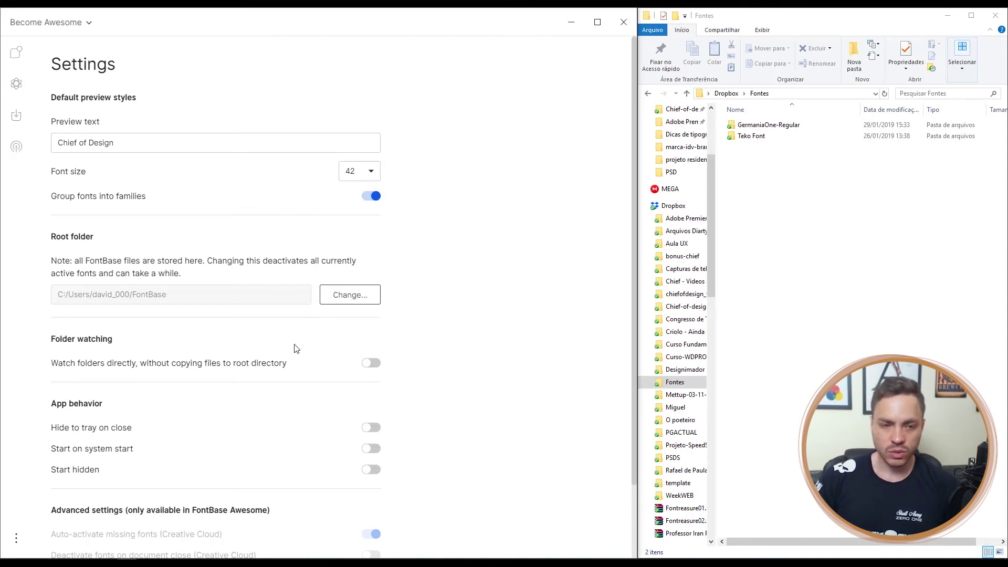
pyautogui.scroll(-2, 256, 387)
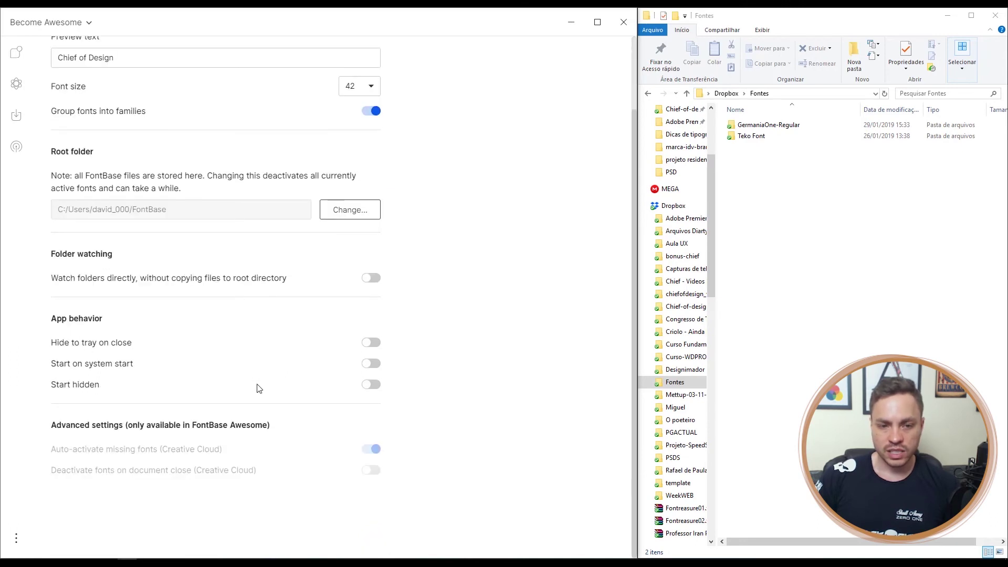
pyautogui.scroll(2, 275, 415)
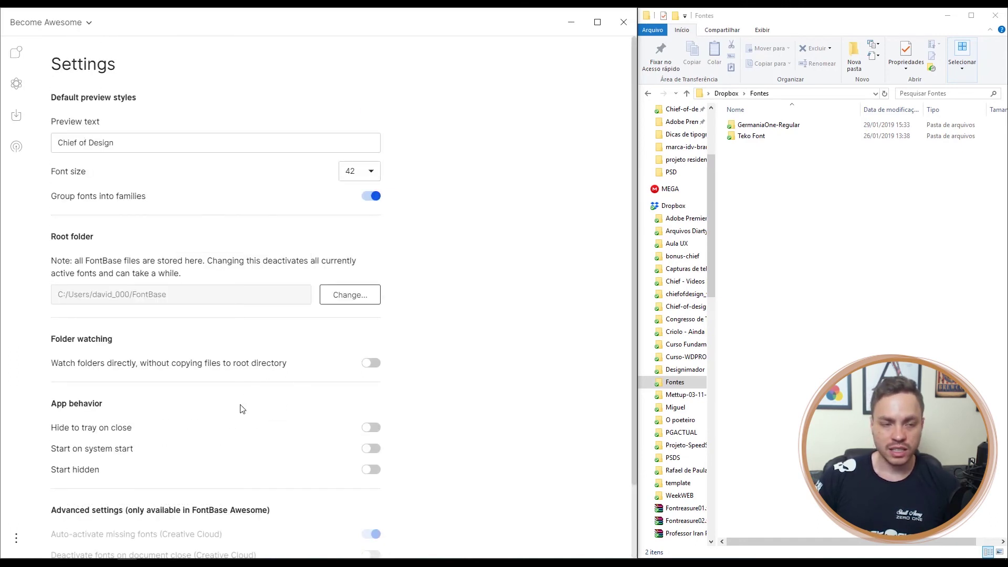
pyautogui.scroll(-1, 255, 389)
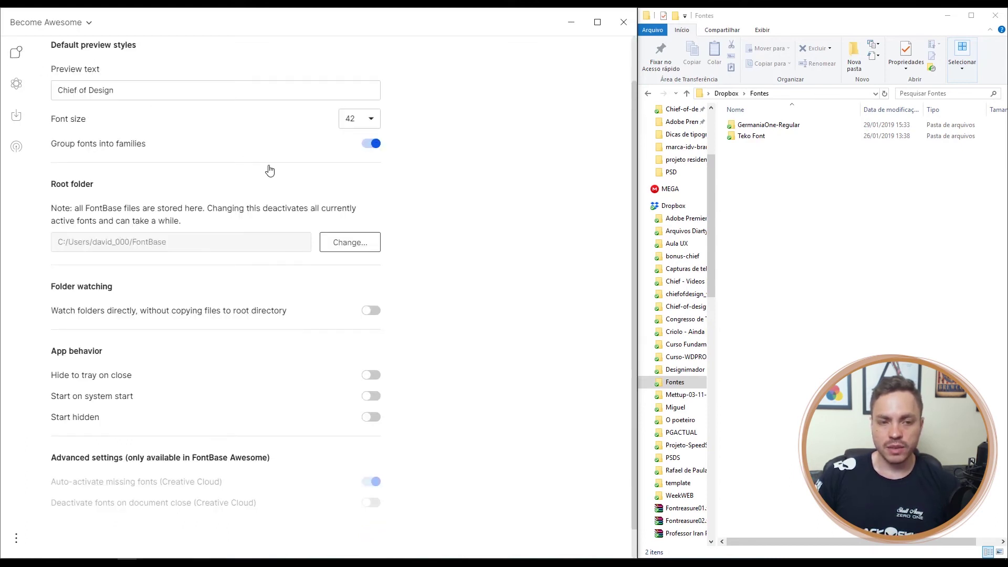
pyautogui.press('Escape')
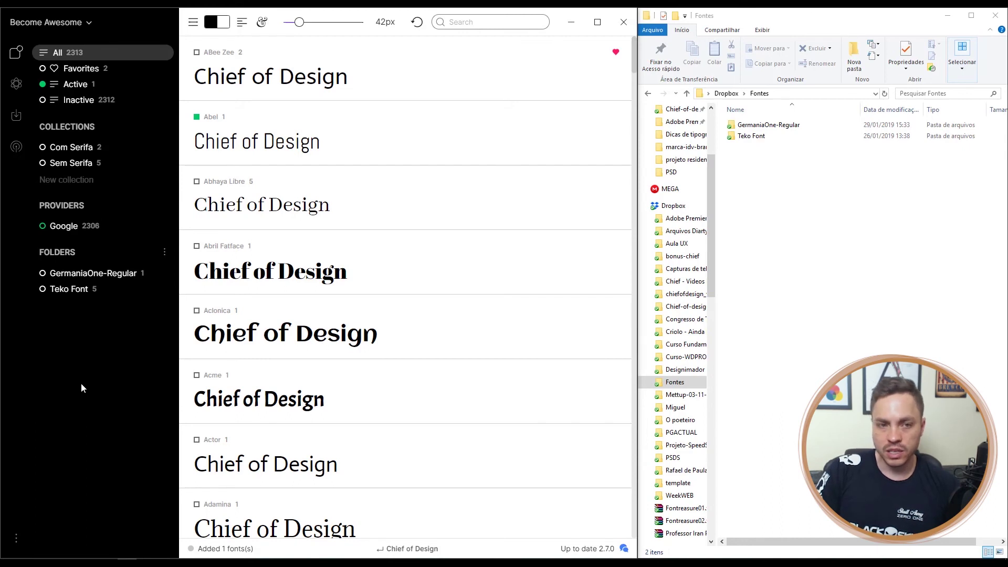
# Deactivate the Abel font and display the contents of the Teko Font folder
pyautogui.click(197, 118)
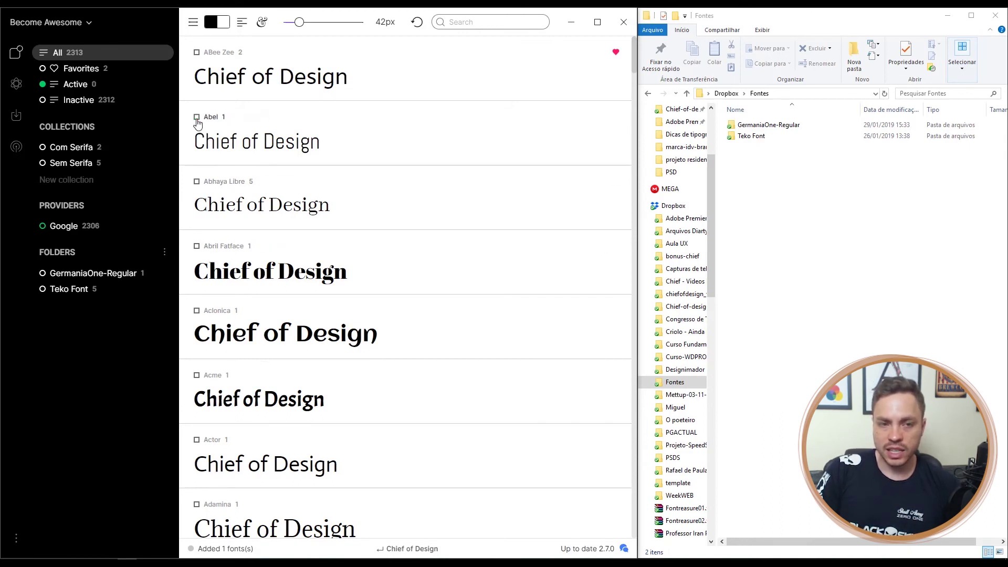
pyautogui.click(768, 350)
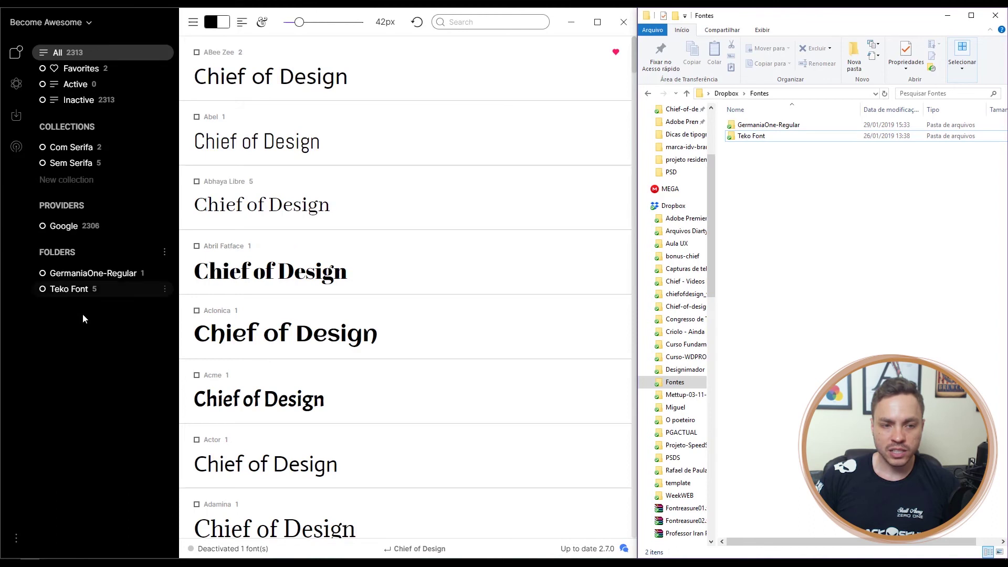
pyautogui.click(100, 289)
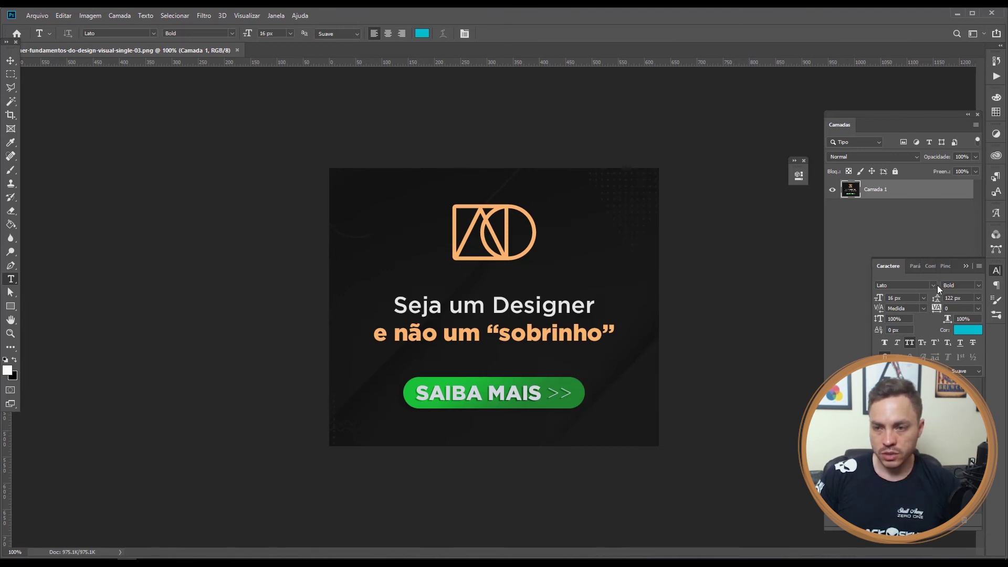
# Search Photoshop's character font list for "teko", then clear the search and close the list
pyautogui.click(922, 287)
pyautogui.write('tke')
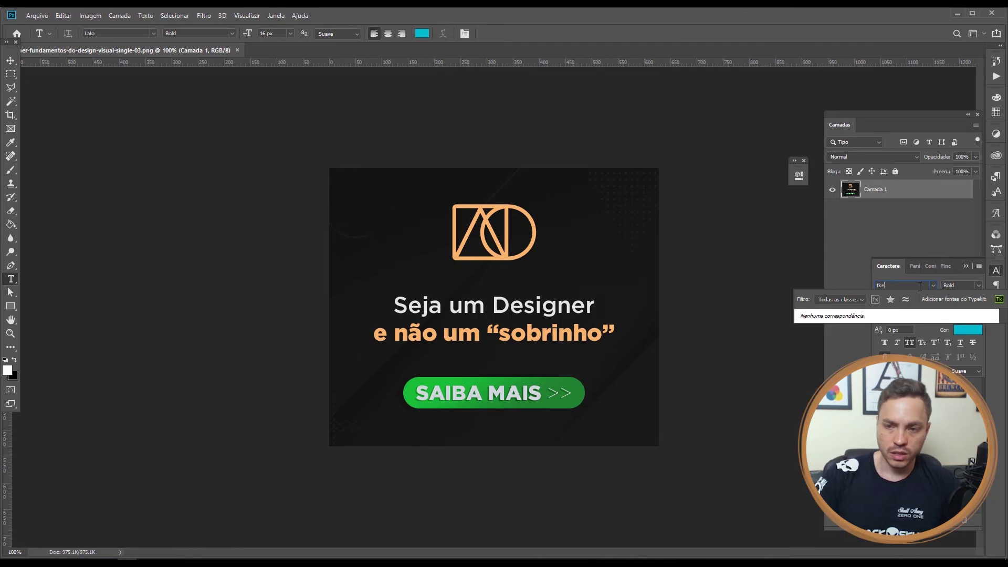
pyautogui.press('BackSpace')
pyautogui.write('eko')
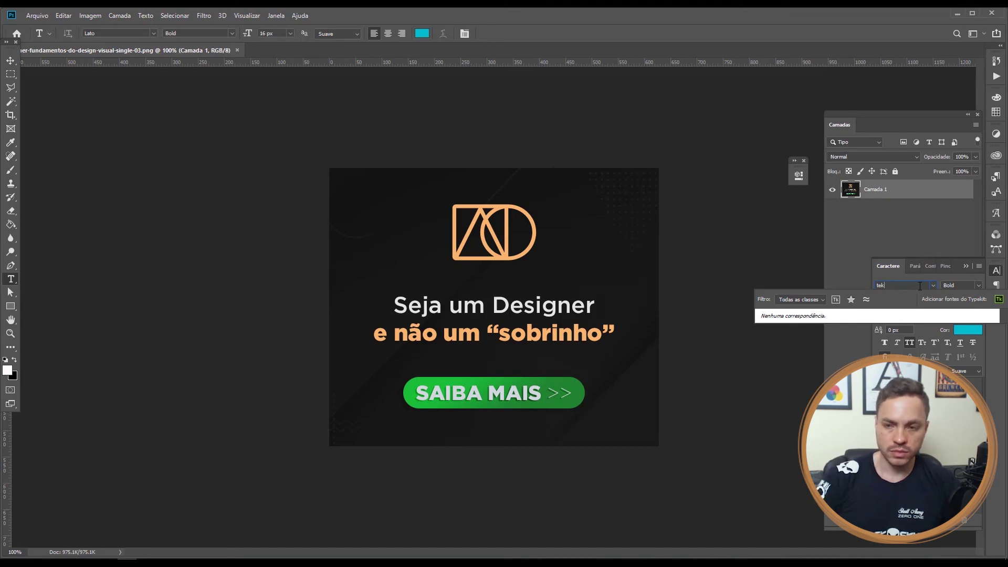
pyautogui.press('BackSpace')
pyautogui.press('BackSpace')
pyautogui.press('BackSpace')
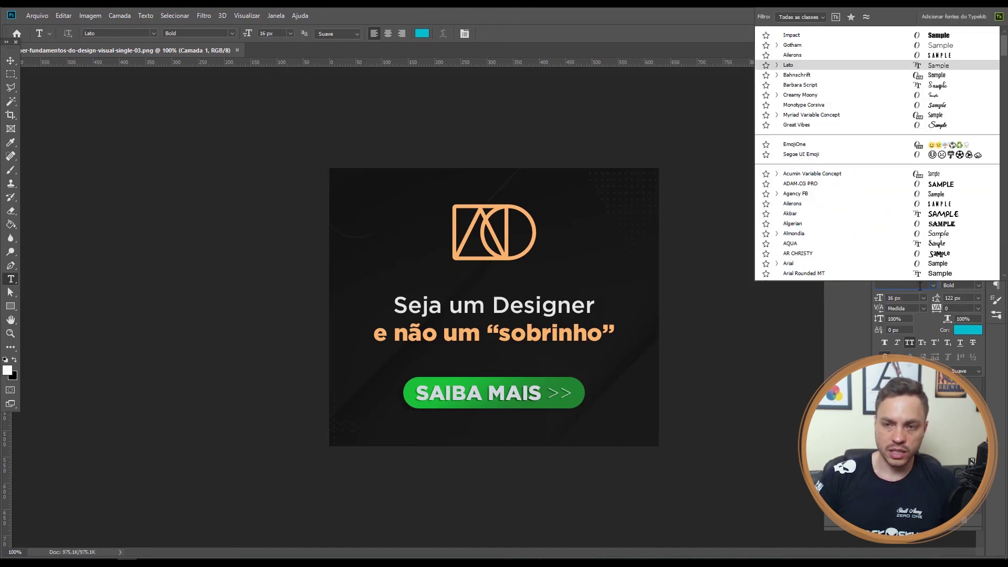
pyautogui.press('Escape')
pyautogui.click(851, 328)
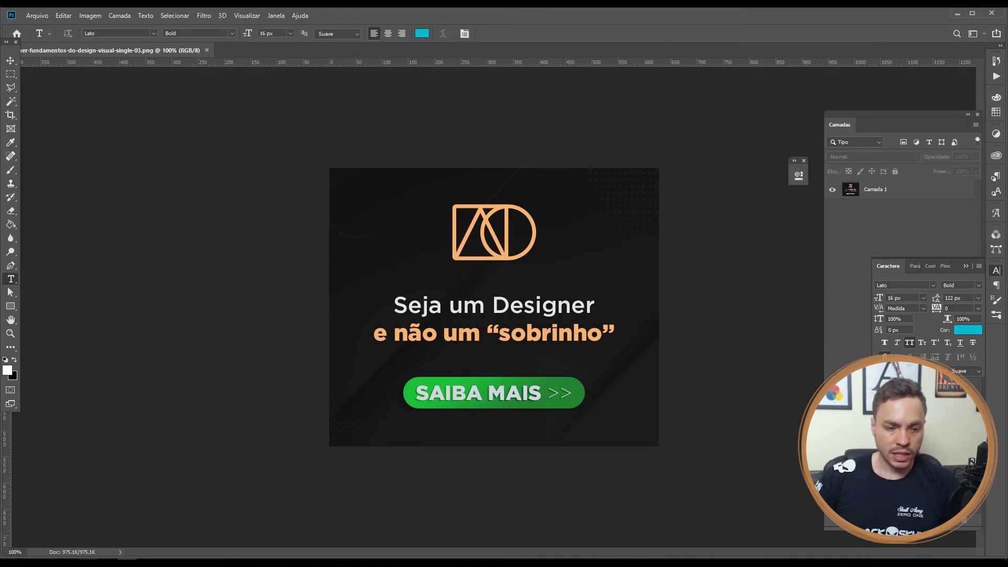
# Switch to FontBase and activate all fonts in the Teko Font folder
pyautogui.click(92, 563)
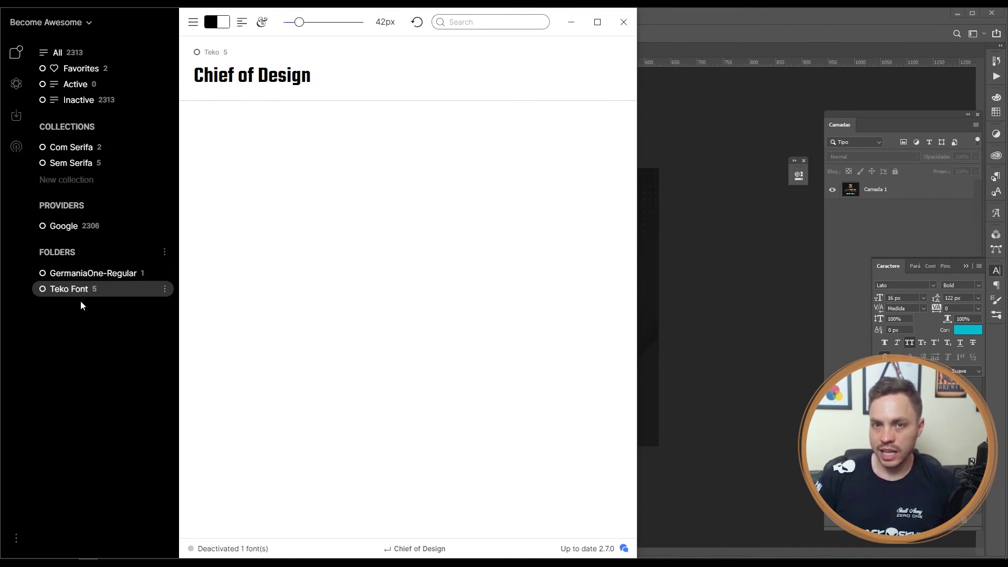
pyautogui.click(43, 289)
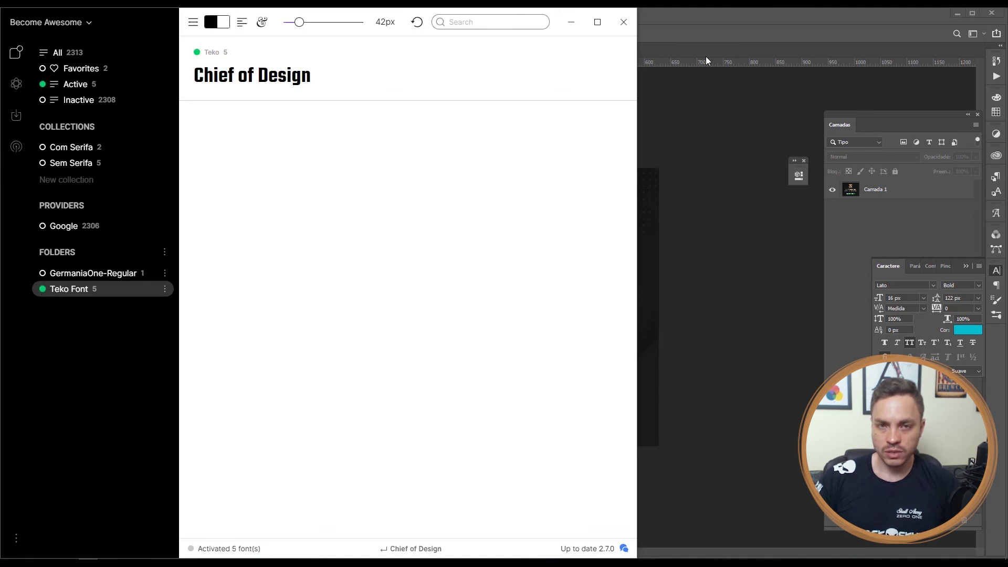
# Switch to Photoshop, search the character fonts for "teko", choose Teko Regular, and activate the Rectangular Marquee tool
pyautogui.click(916, 286)
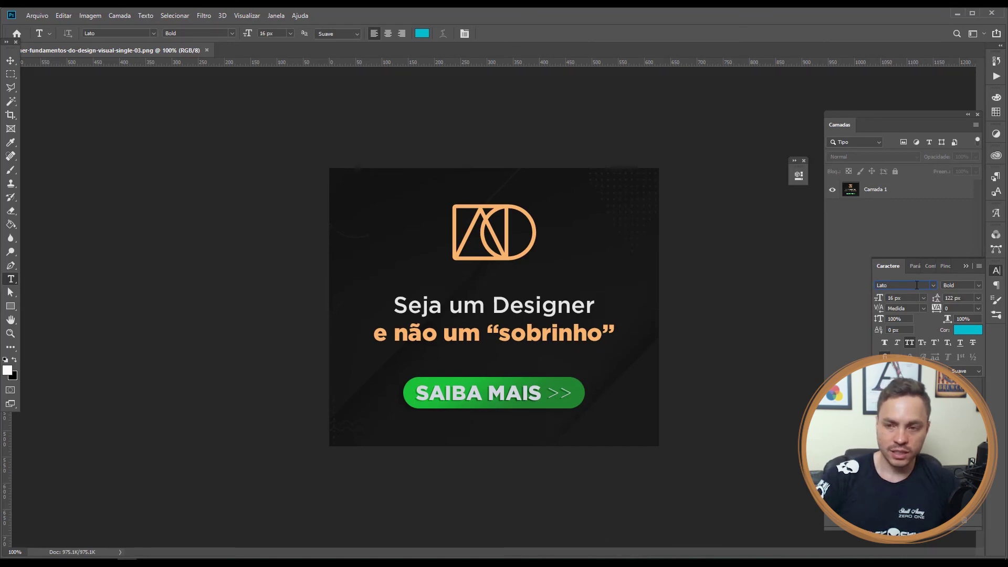
pyautogui.write('La')
pyautogui.press('BackSpace')
pyautogui.press('BackSpace')
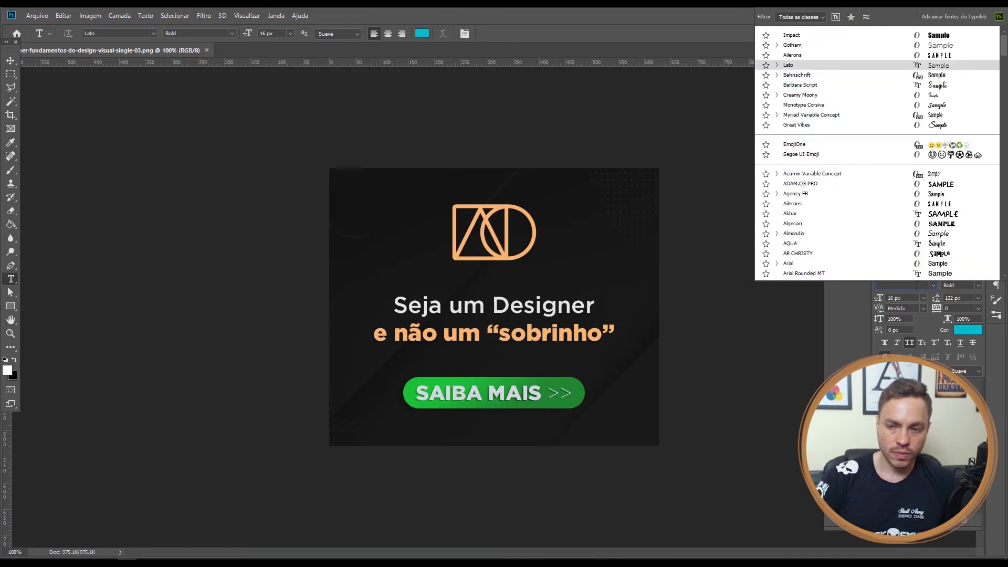
pyautogui.write('teko')
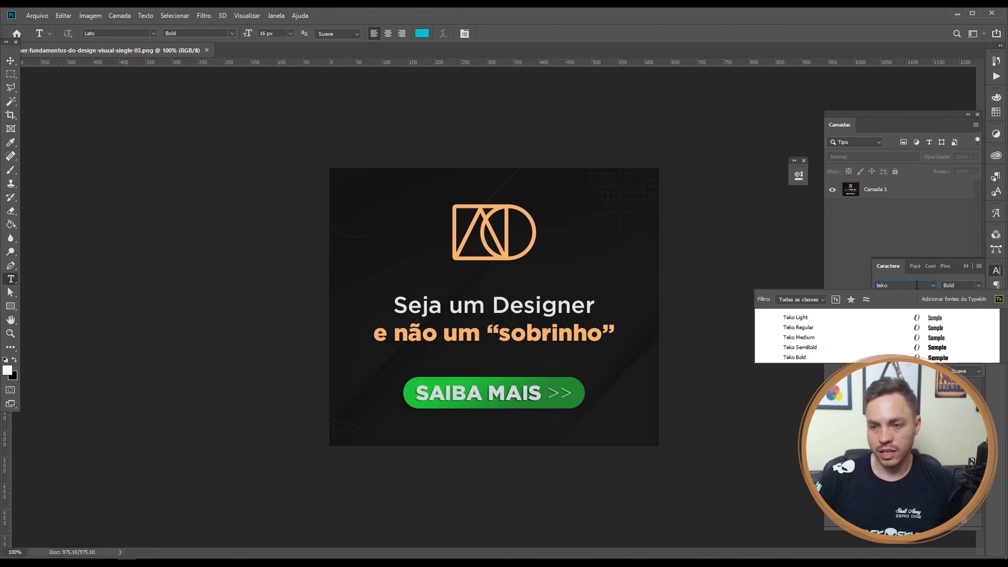
pyautogui.click(844, 327)
pyautogui.press('m')
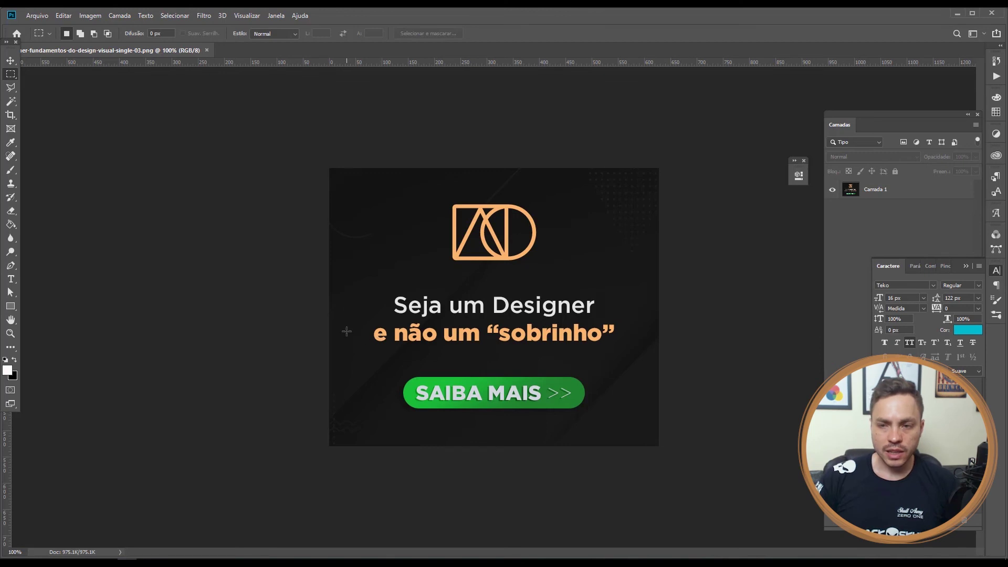
# Switch to FontBase and deactivate all fonts in the Teko Font folder
pyautogui.click(88, 564)
pyautogui.click(42, 289)
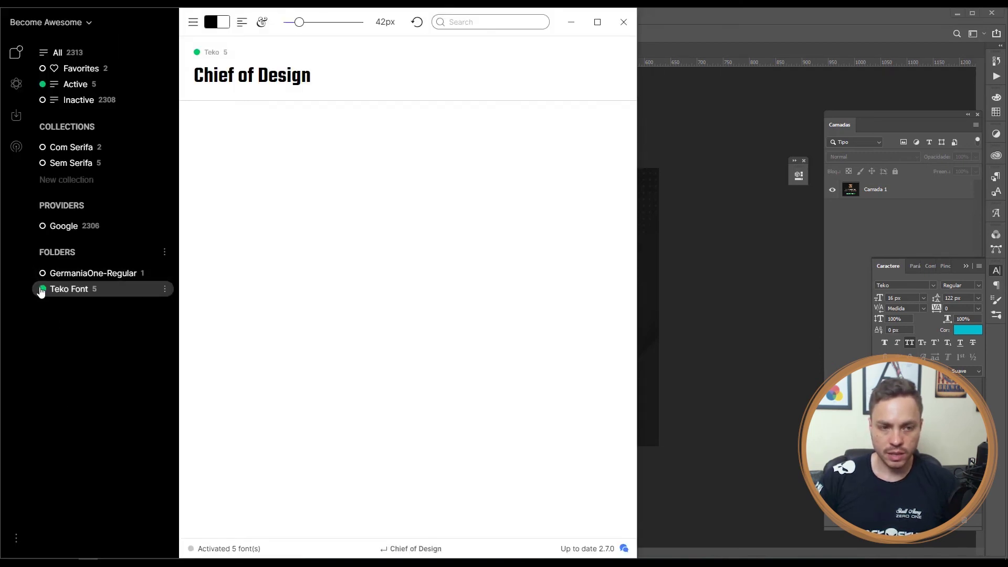
pyautogui.click(42, 289)
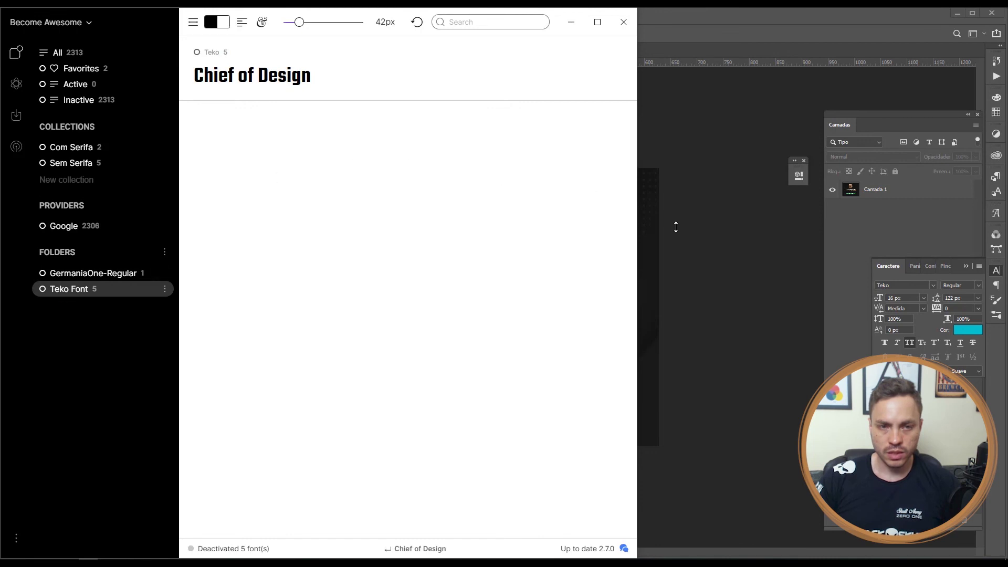
# Switch to Photoshop, search the character fonts for "teko", clear the search, close the list, and activate the Move tool
pyautogui.click(905, 283)
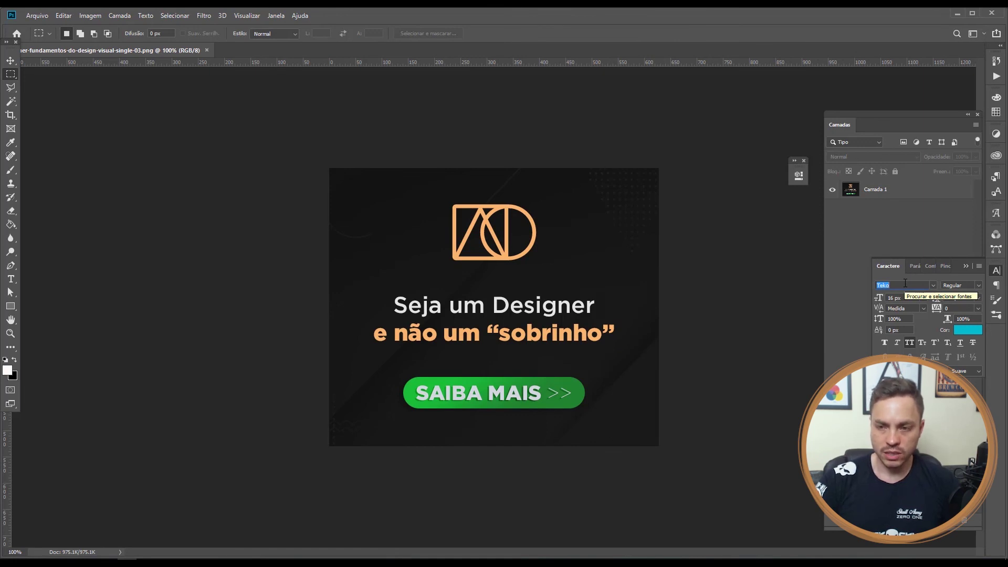
pyautogui.press('BackSpace')
pyautogui.write('teko')
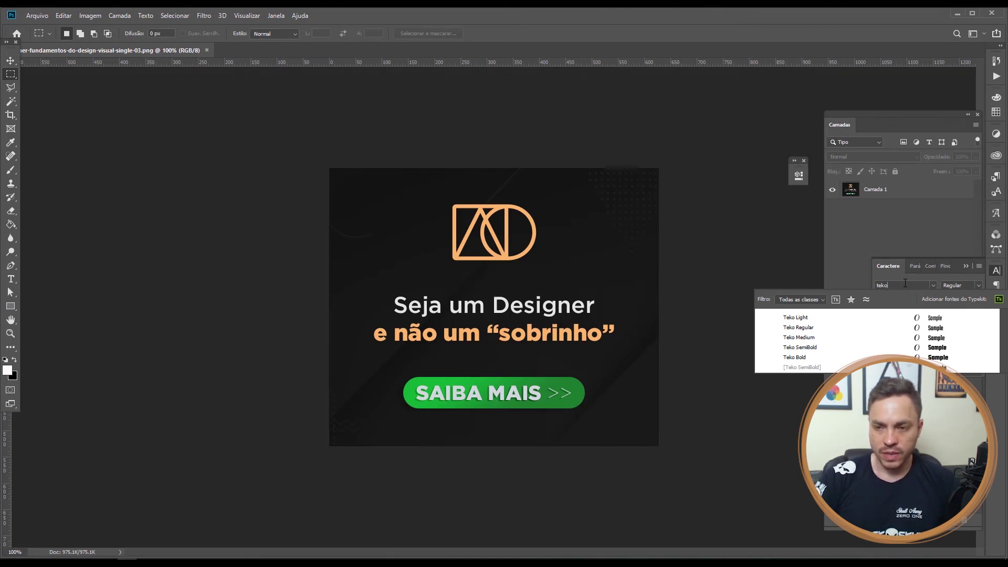
pyautogui.press('BackSpace')
pyautogui.press('BackSpace')
pyautogui.press('BackSpace')
pyautogui.press('BackSpace')
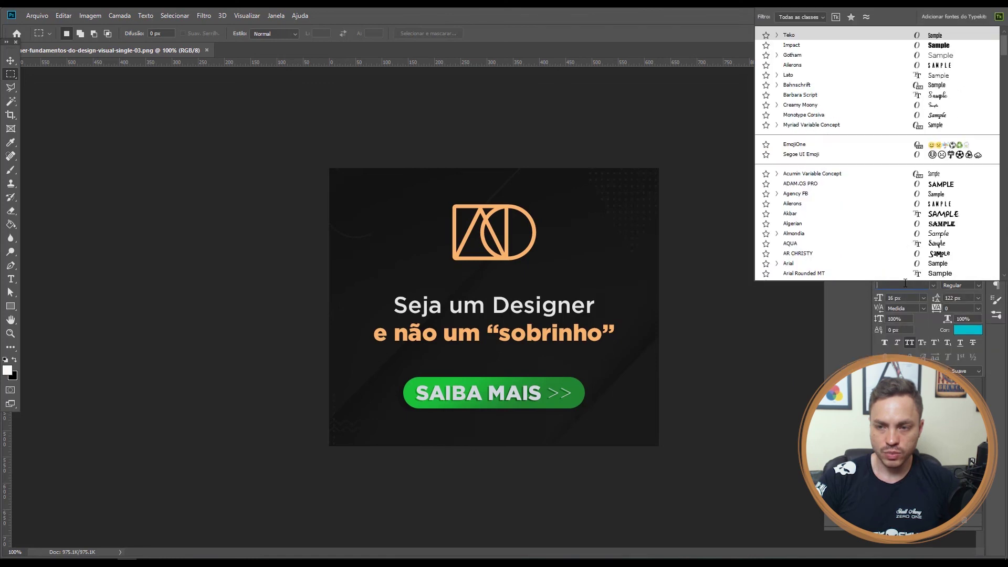
pyautogui.press('Escape')
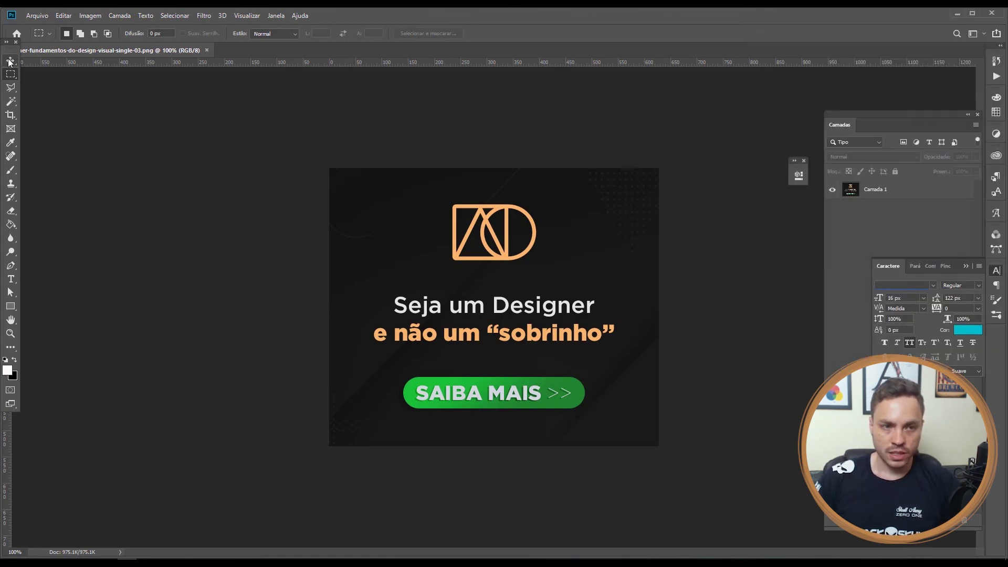
pyautogui.press('v')
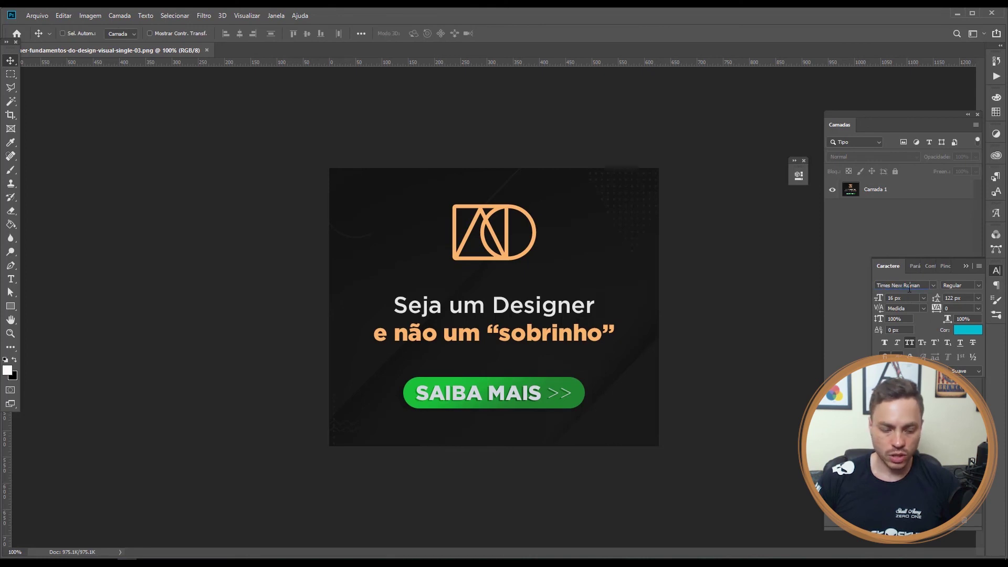
# Repeat the "teko" search in the character font list to check whether the deactivated fonts are still available
pyautogui.press('ctrl')
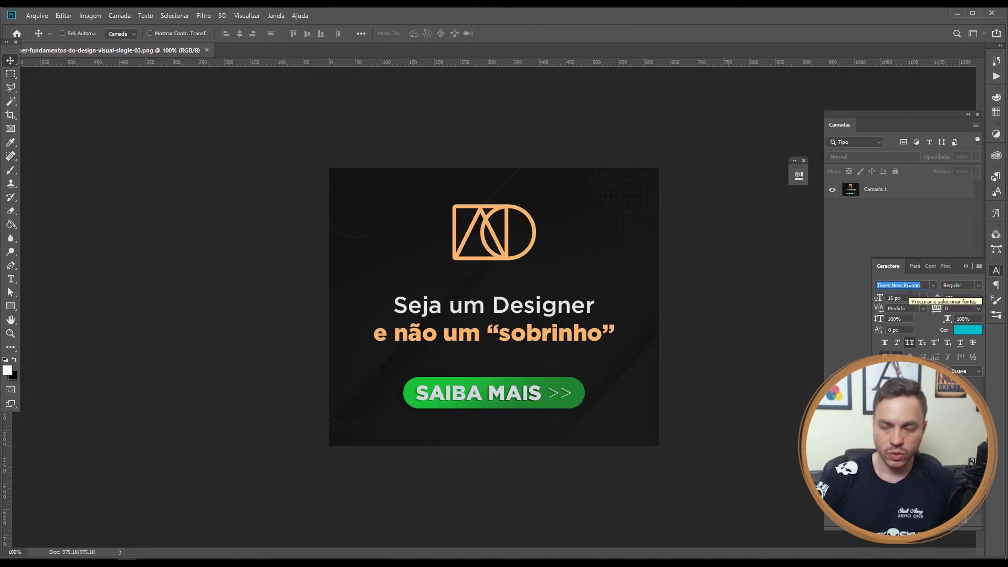
pyautogui.write('te')
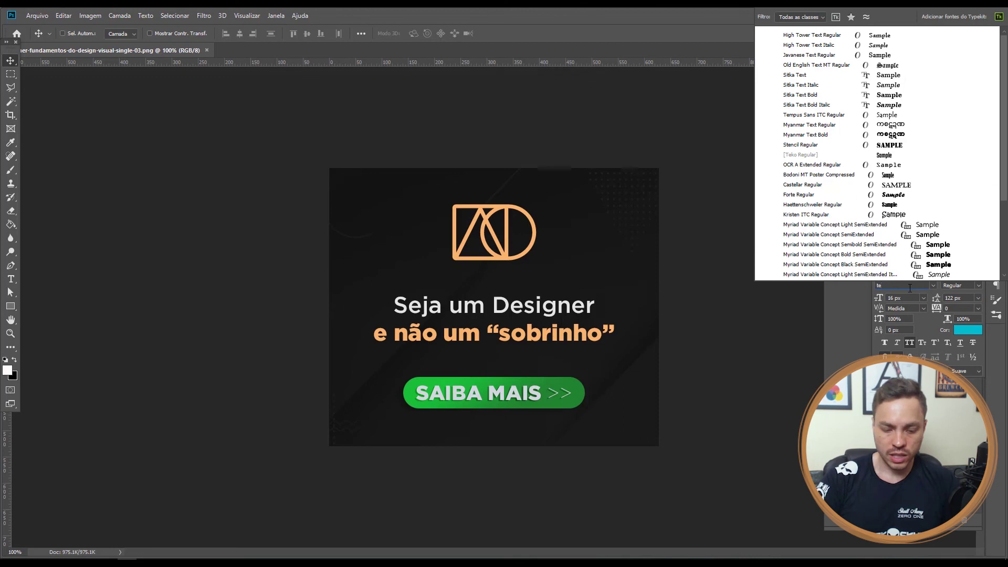
pyautogui.write('ko')
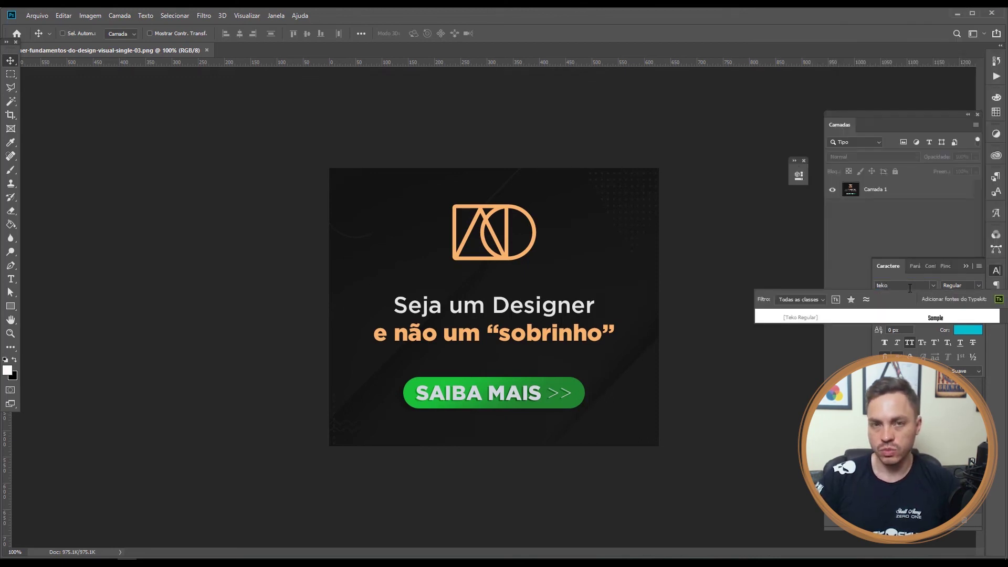